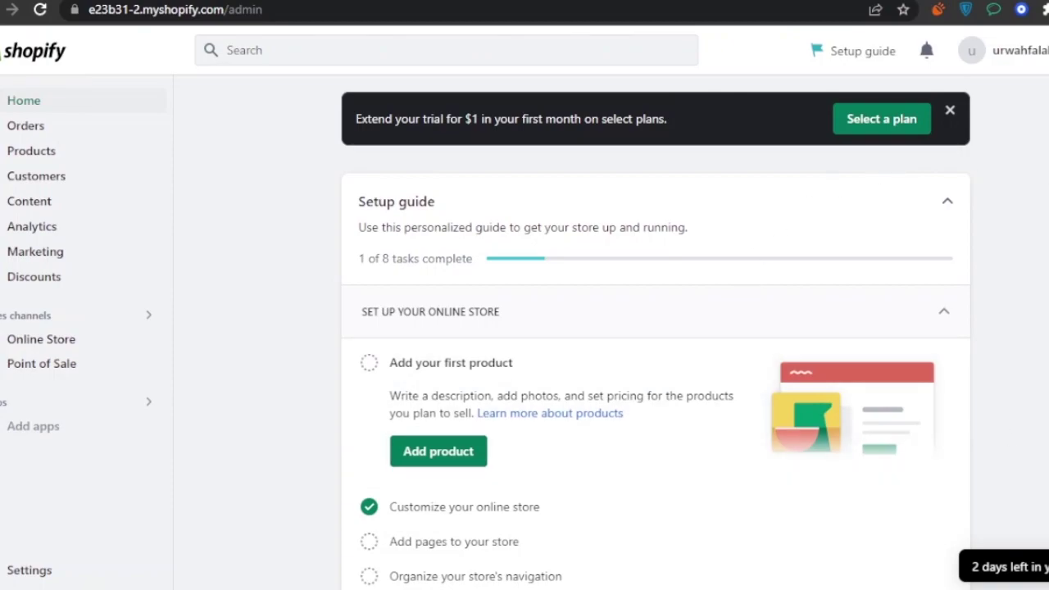
Step: Dismiss the trial offer banner and review the Home page Setup guide
scroll(655, 328, down, 5)
scroll(656, 328, up, 5)
scroll(656, 328, down, 5)
scroll(656, 328, up, 5)
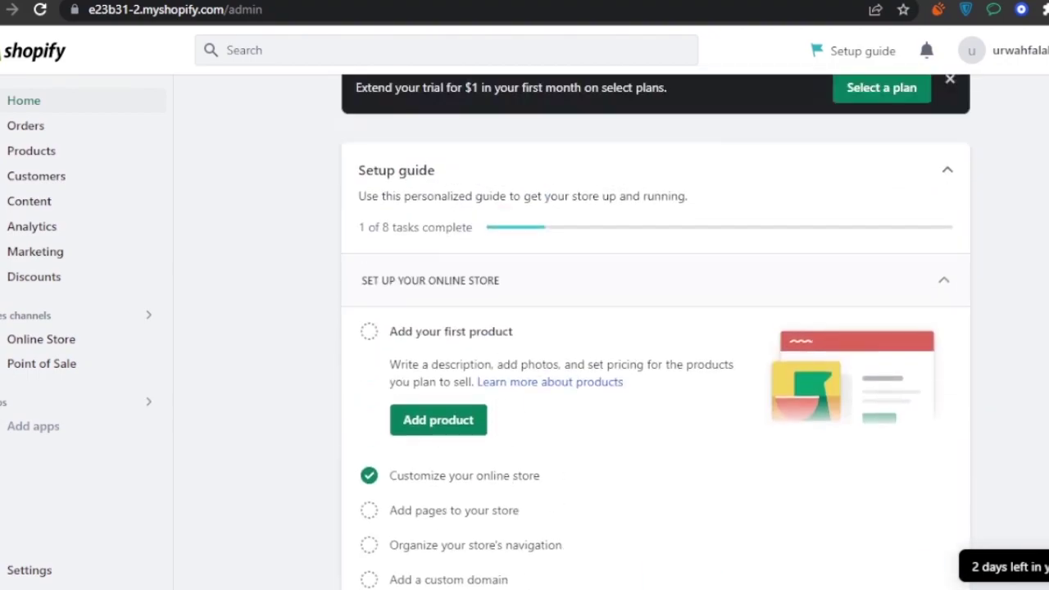
scroll(655, 328, down, 1)
scroll(655, 328, up, 1)
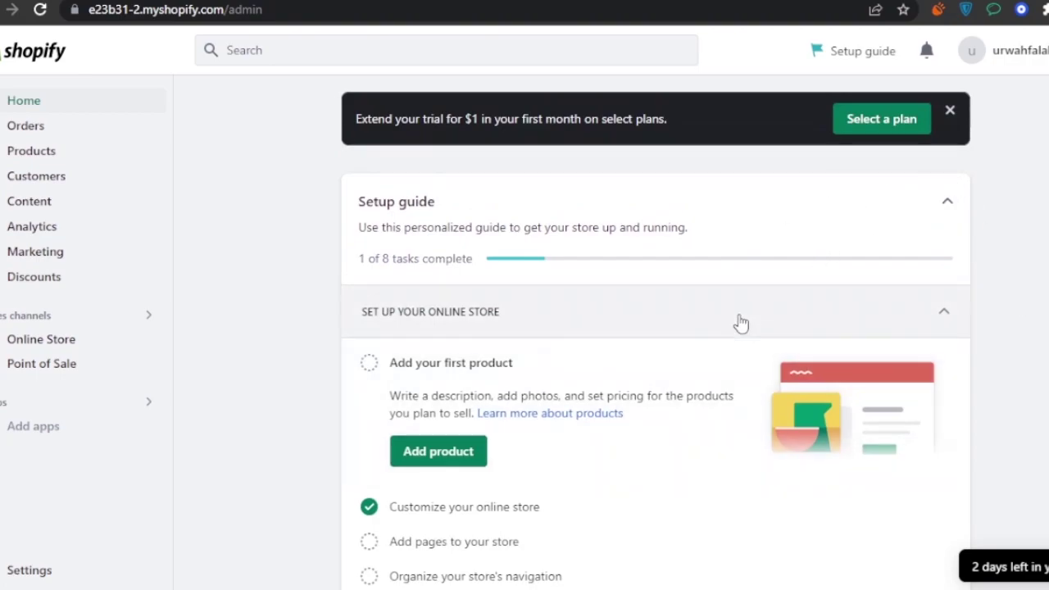
click(950, 113)
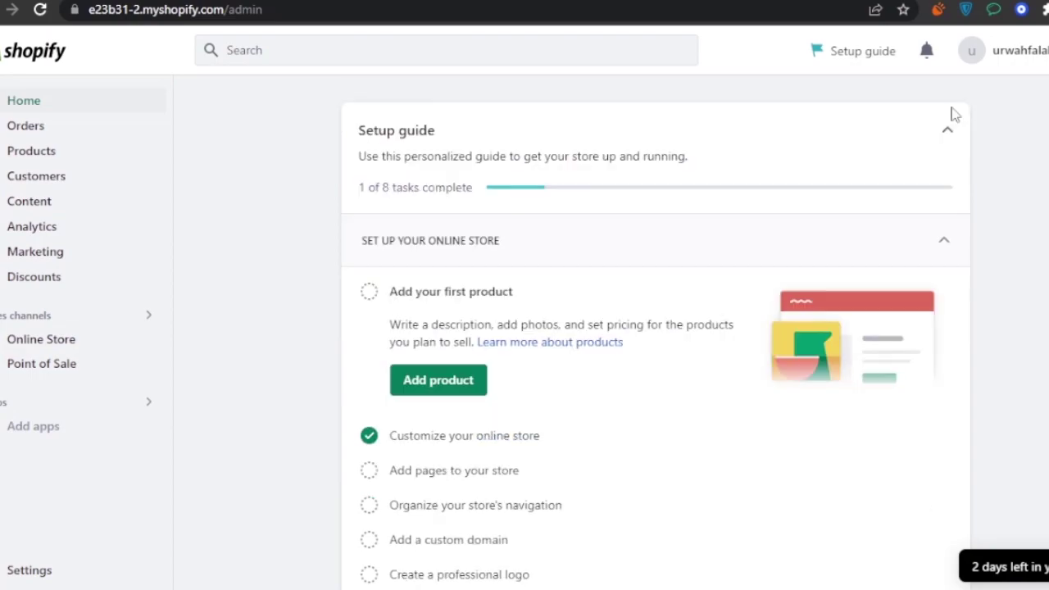
scroll(689, 140, down, 2)
scroll(688, 139, up, 2)
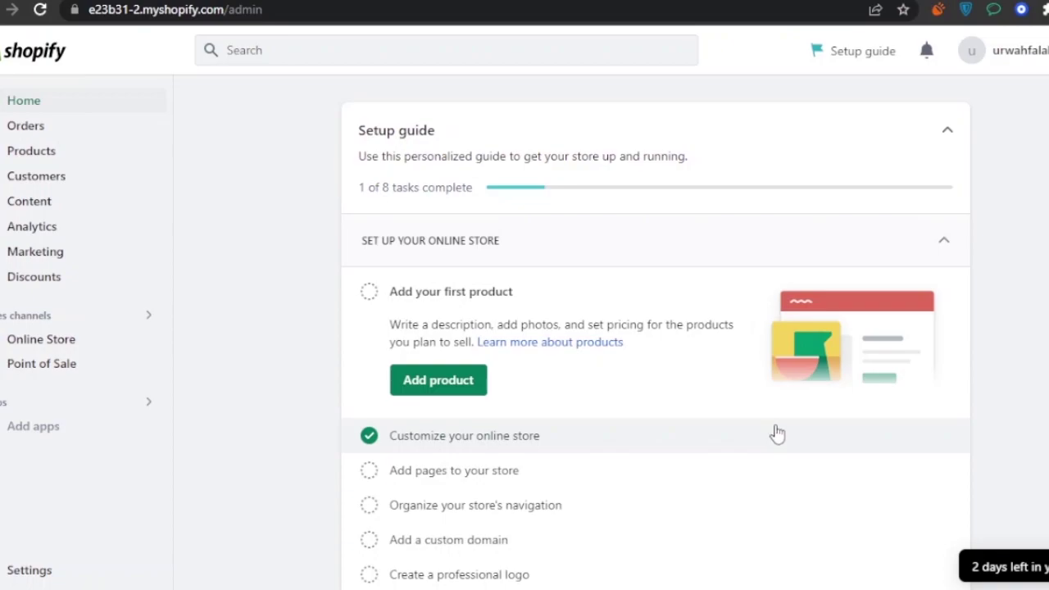
scroll(655, 340, down, 1)
scroll(655, 328, up, 1)
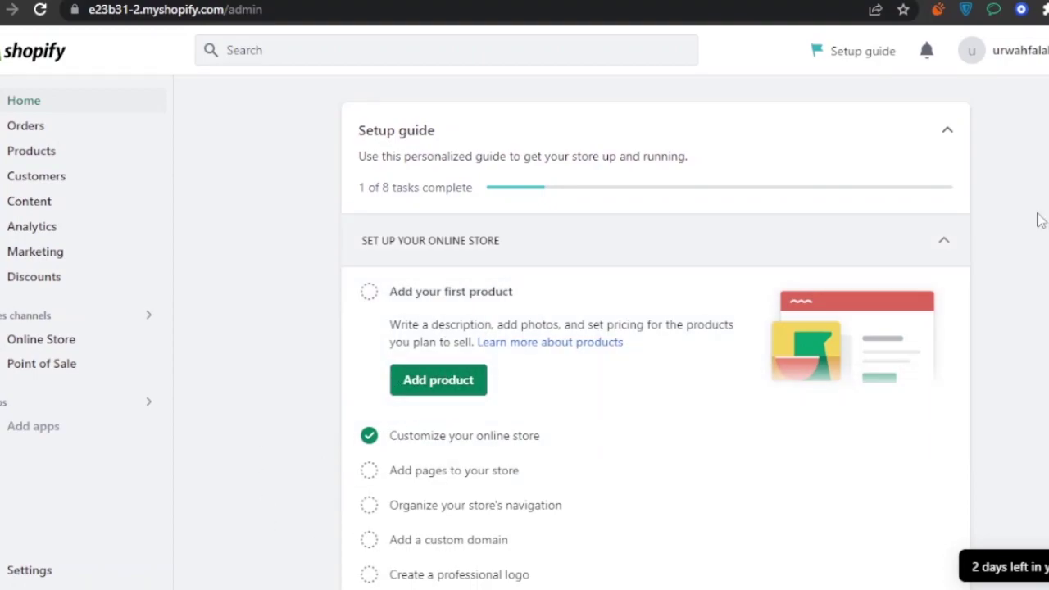
scroll(656, 338, down, 1)
scroll(655, 328, down, 5)
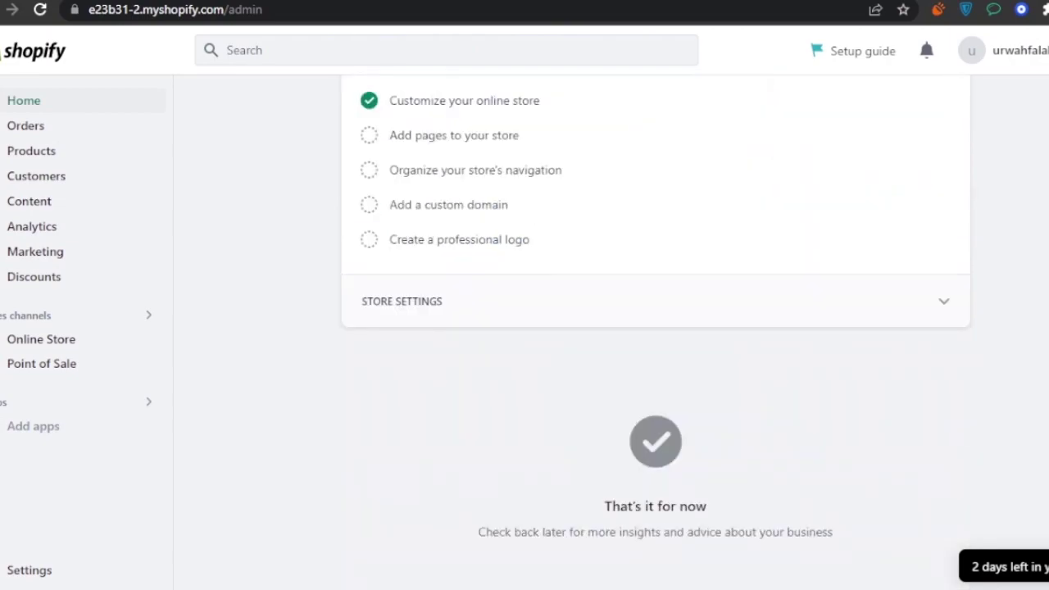
scroll(656, 328, up, 6)
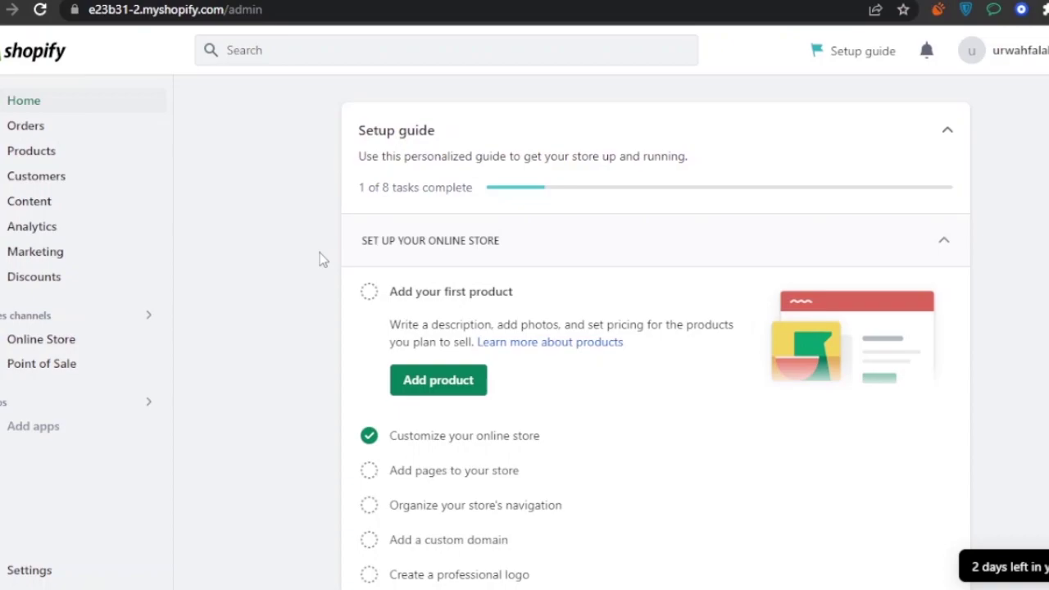
Step: Go to Settings > Shipping and delivery to view the General shipping rates
click(6, 577)
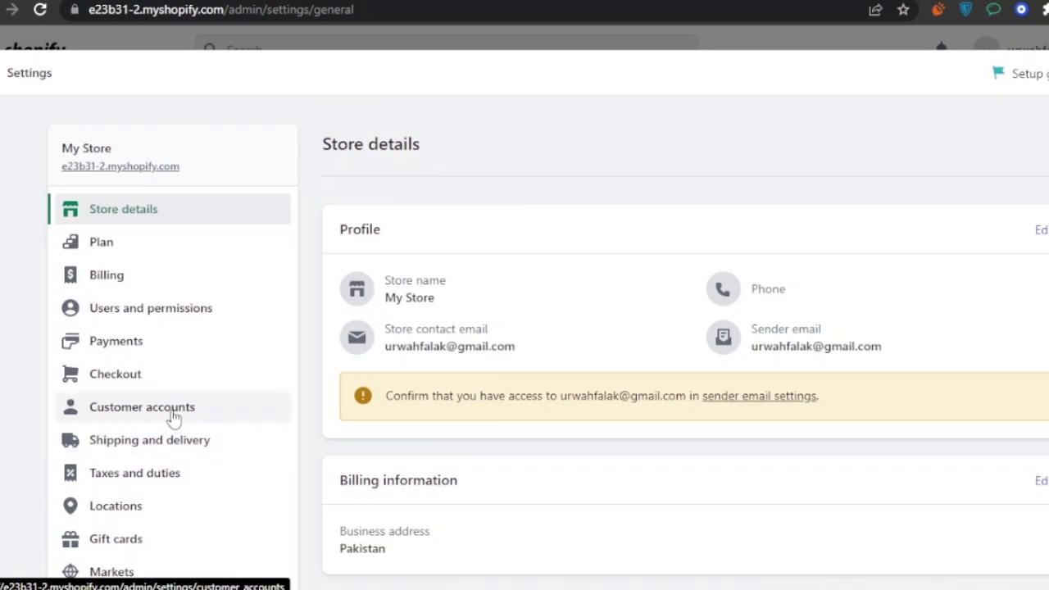
scroll(404, 300, down, 2)
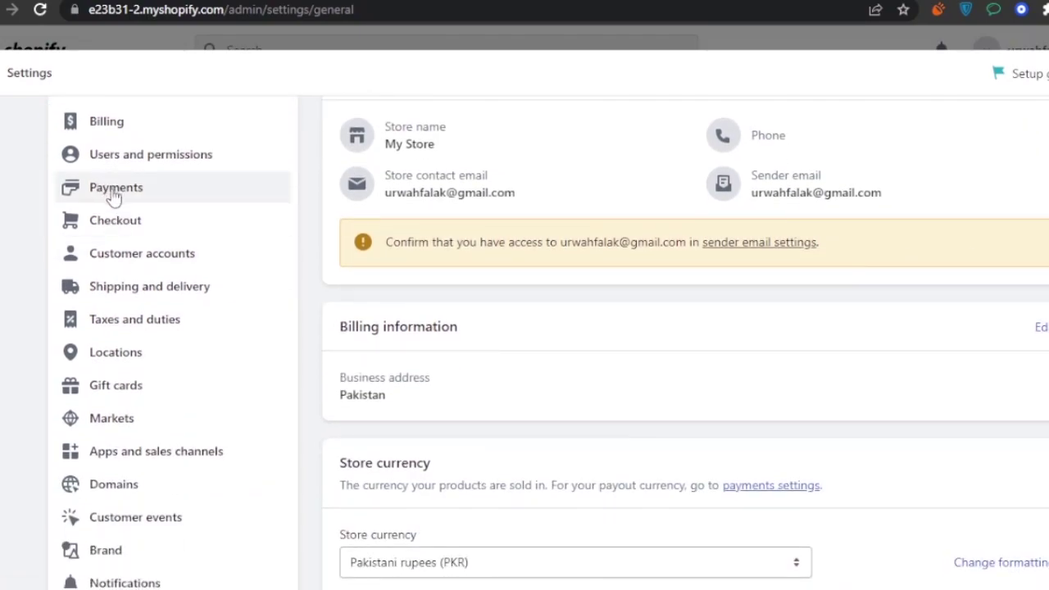
click(149, 286)
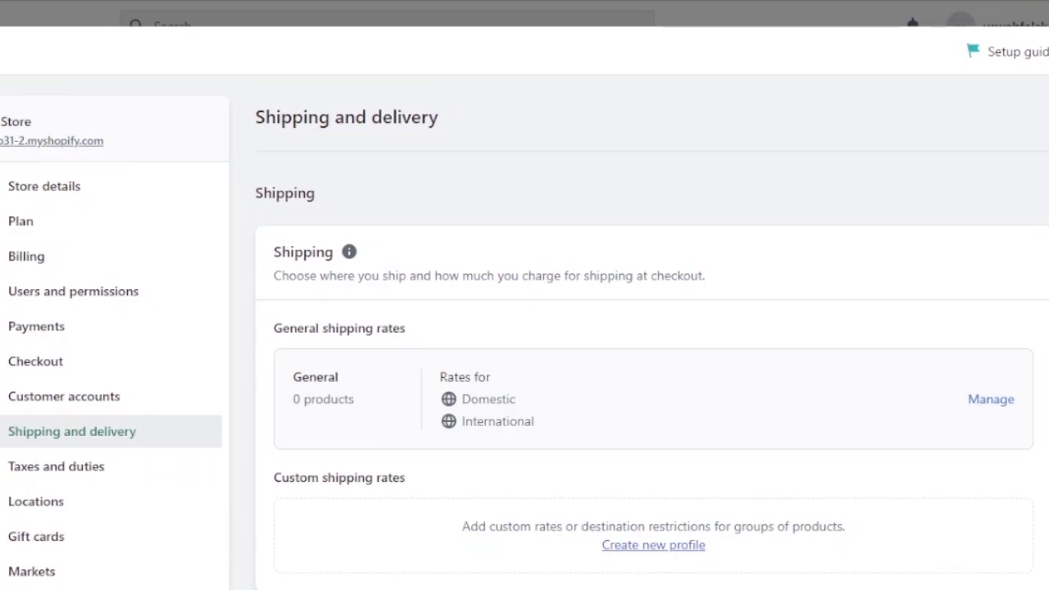
scroll(524, 327, down, 1)
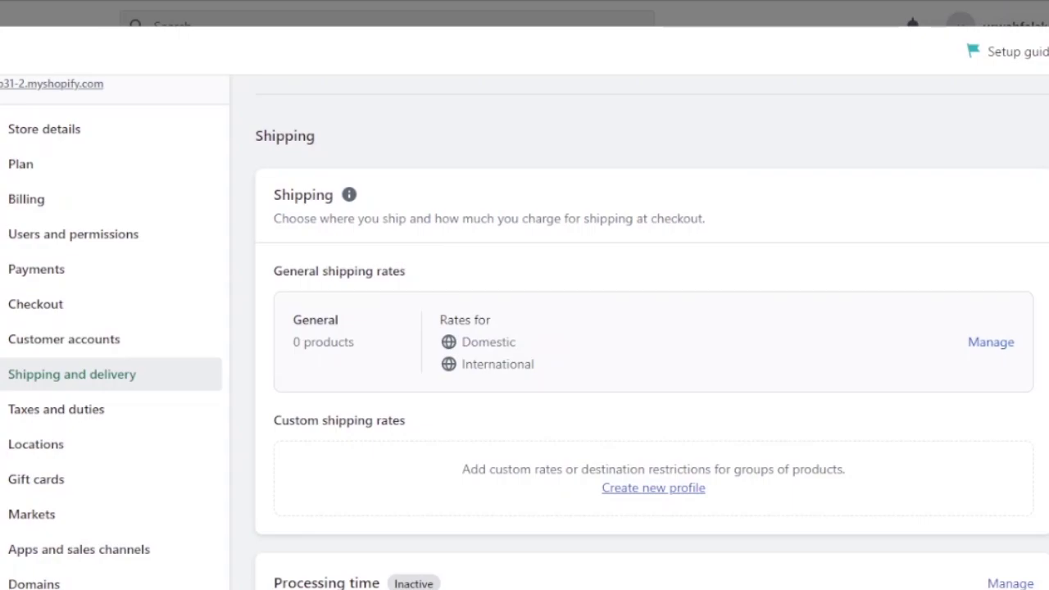
scroll(981, 281, down, 1)
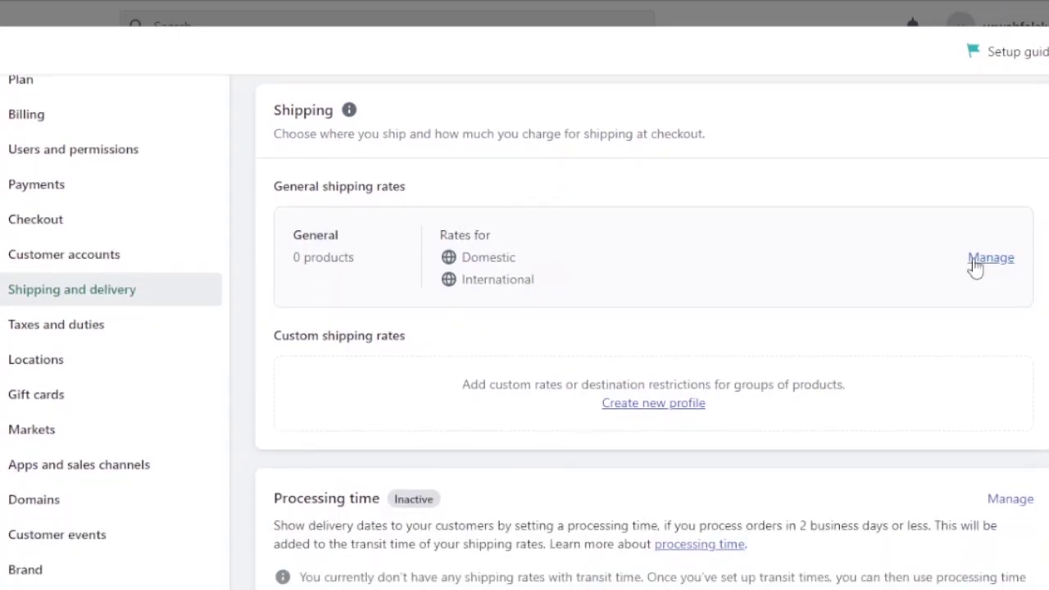
Step: Manage the General shipping profile and review its Domestic and International zones
click(990, 258)
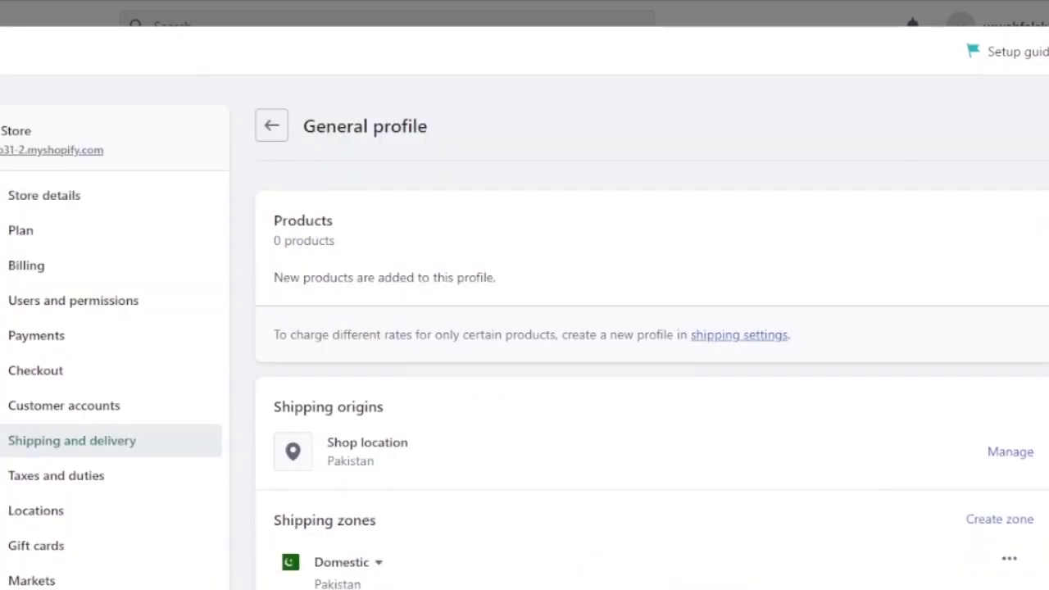
scroll(525, 334, down, 3)
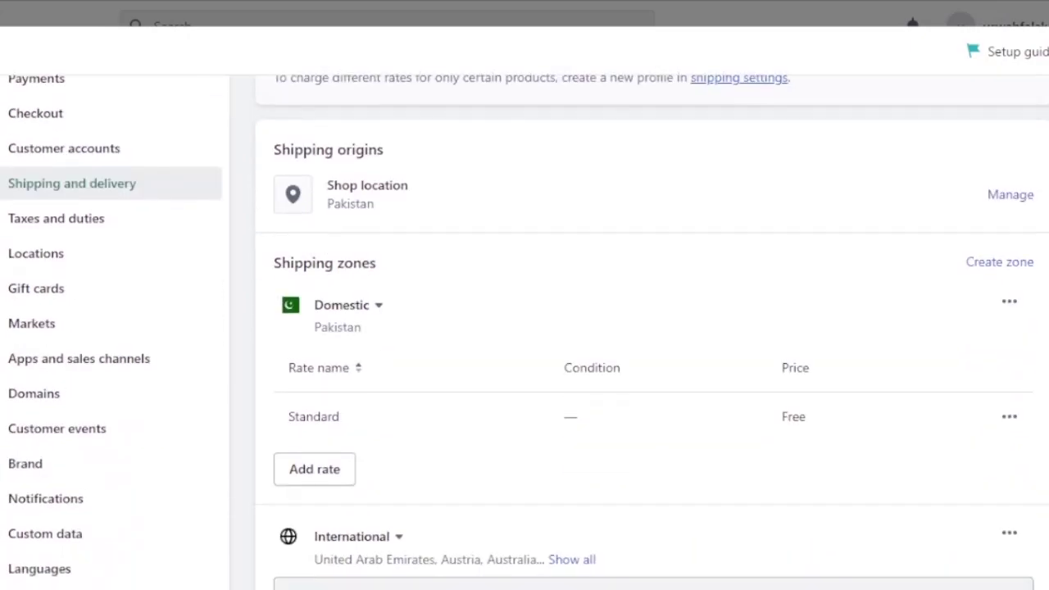
scroll(298, 183, up, 2)
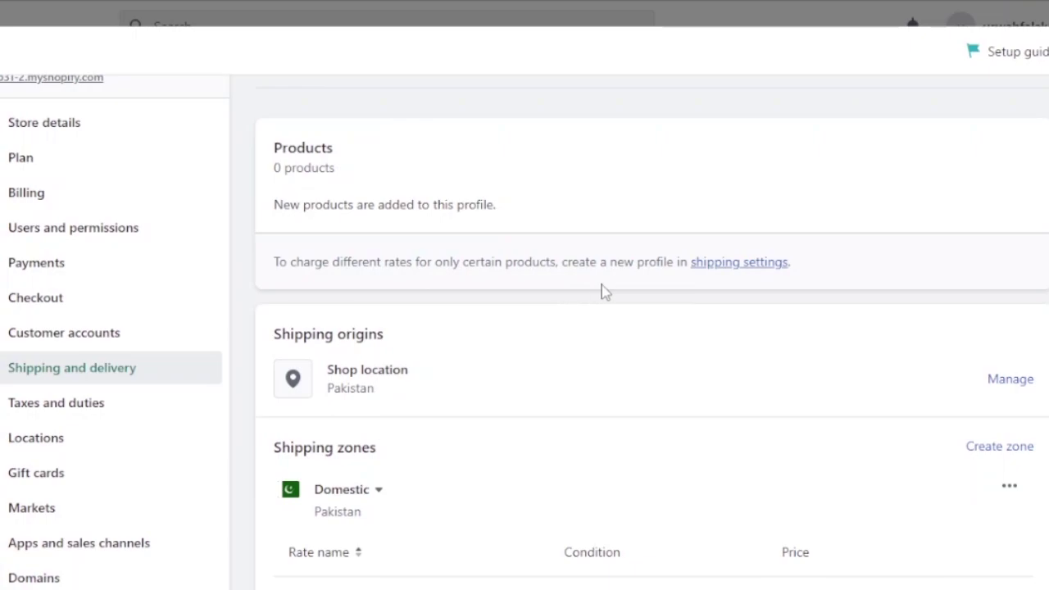
click(725, 267)
scroll(525, 328, down, 5)
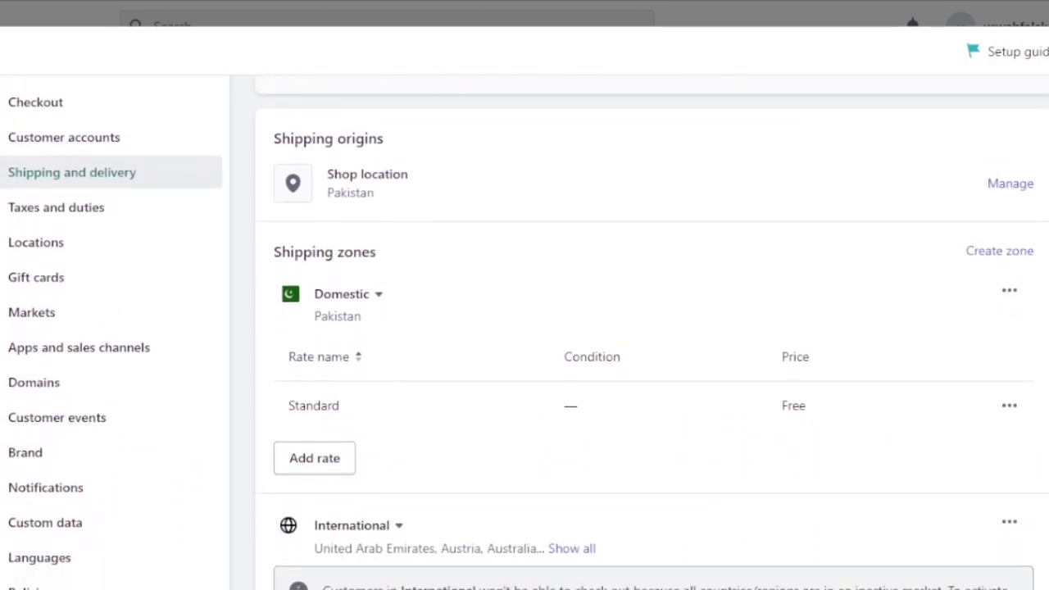
scroll(525, 328, up, 1)
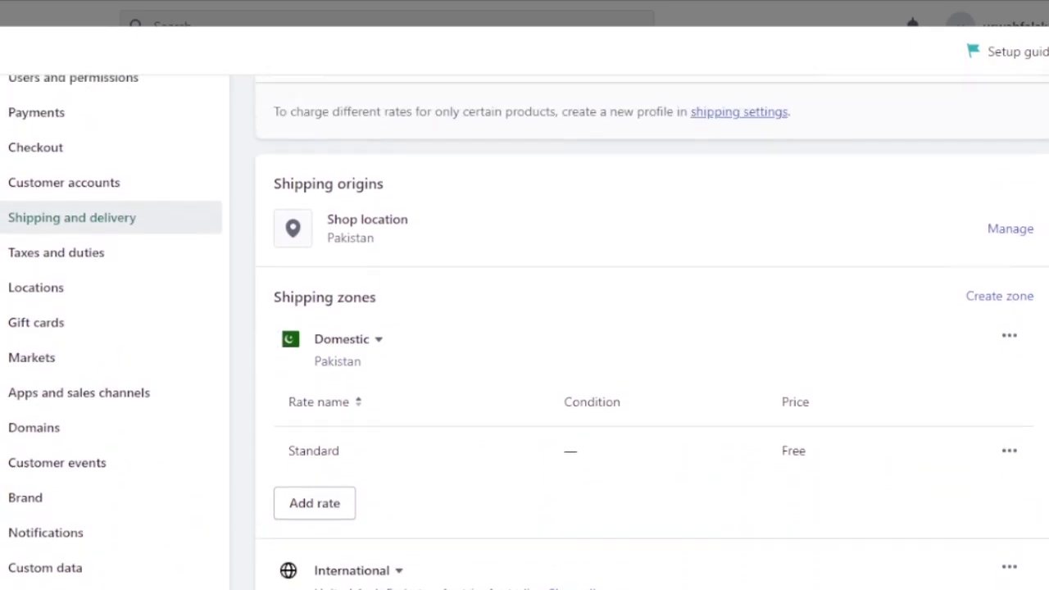
scroll(525, 328, down, 1)
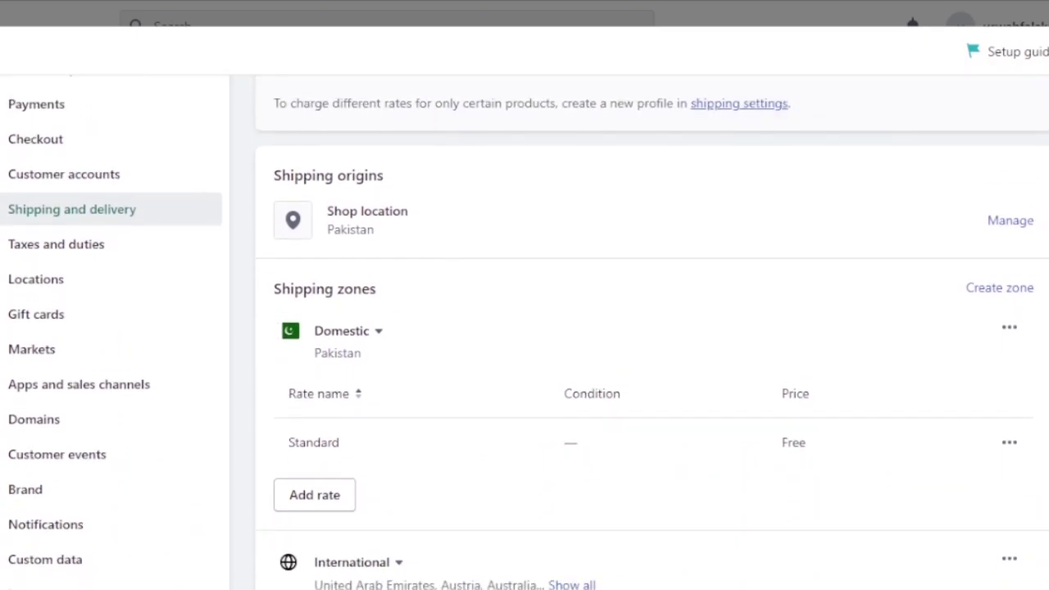
scroll(525, 327, up, 1)
scroll(525, 327, down, 3)
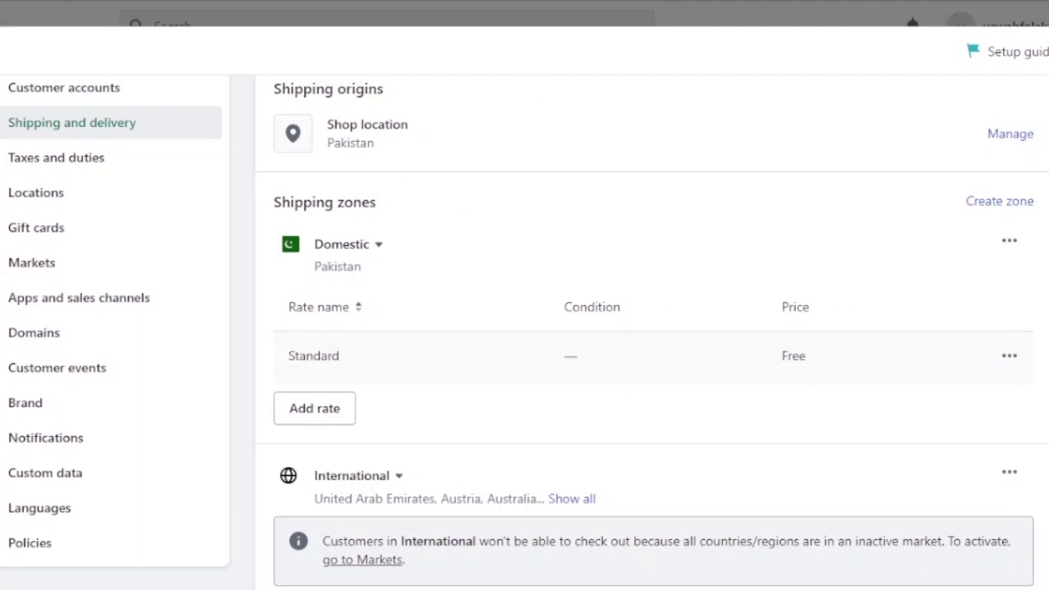
click(1004, 136)
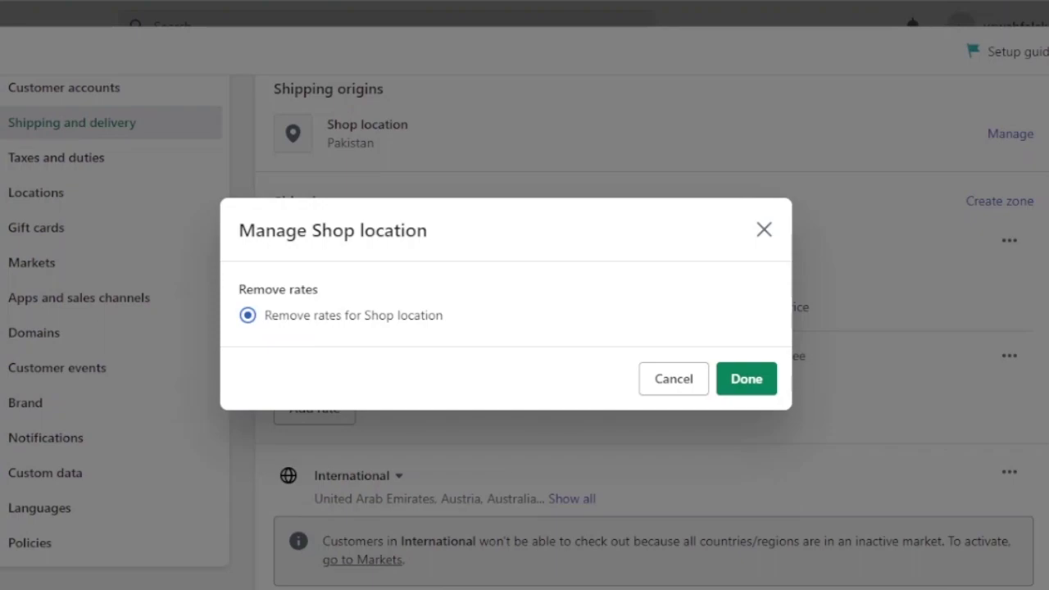
click(675, 385)
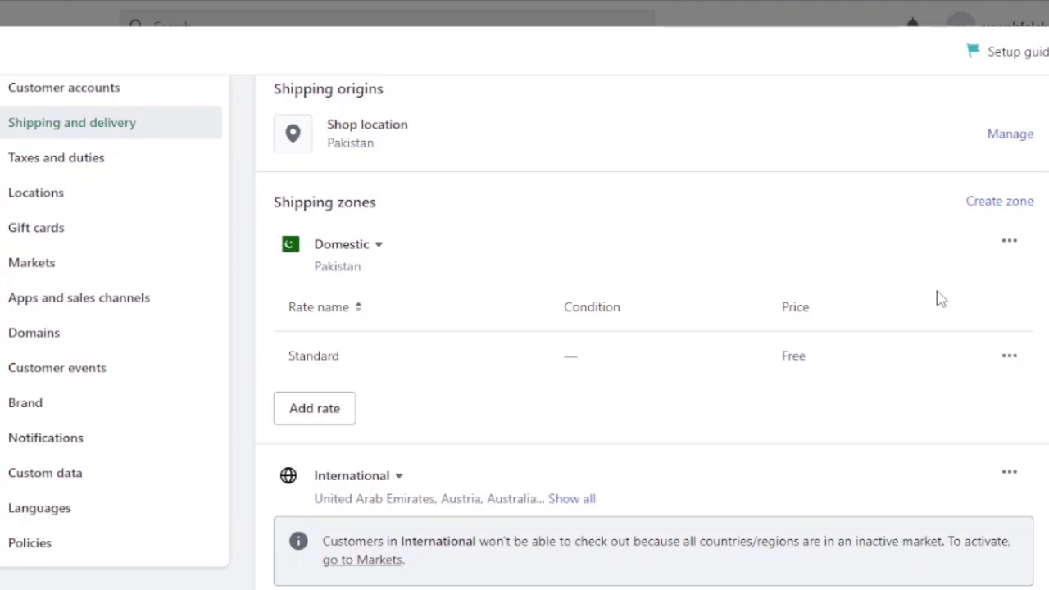
Step: Open the Domestic Standard rate for editing and view its suggested rate names
click(1010, 359)
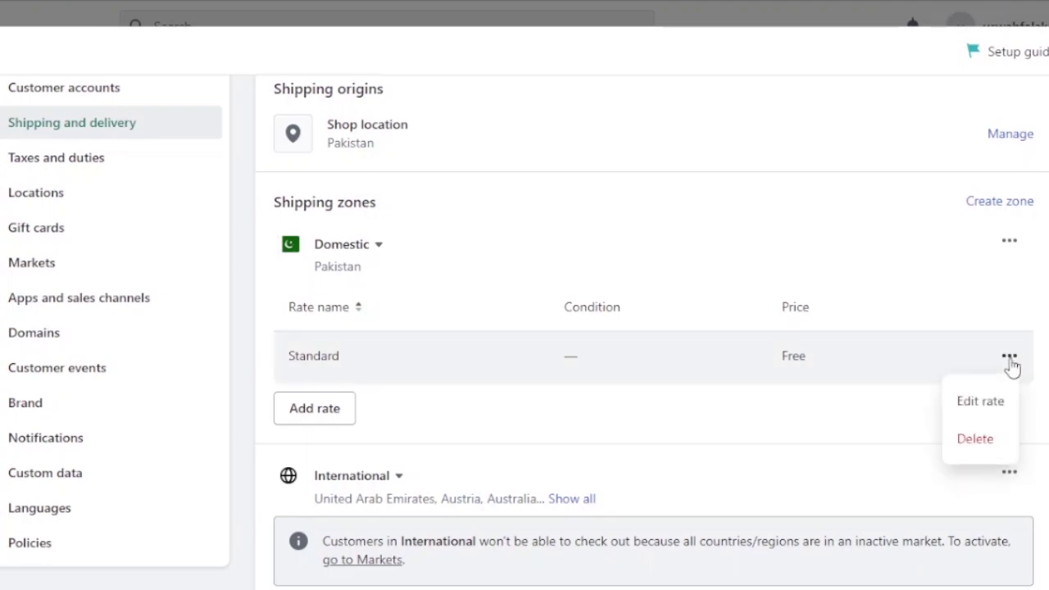
click(985, 414)
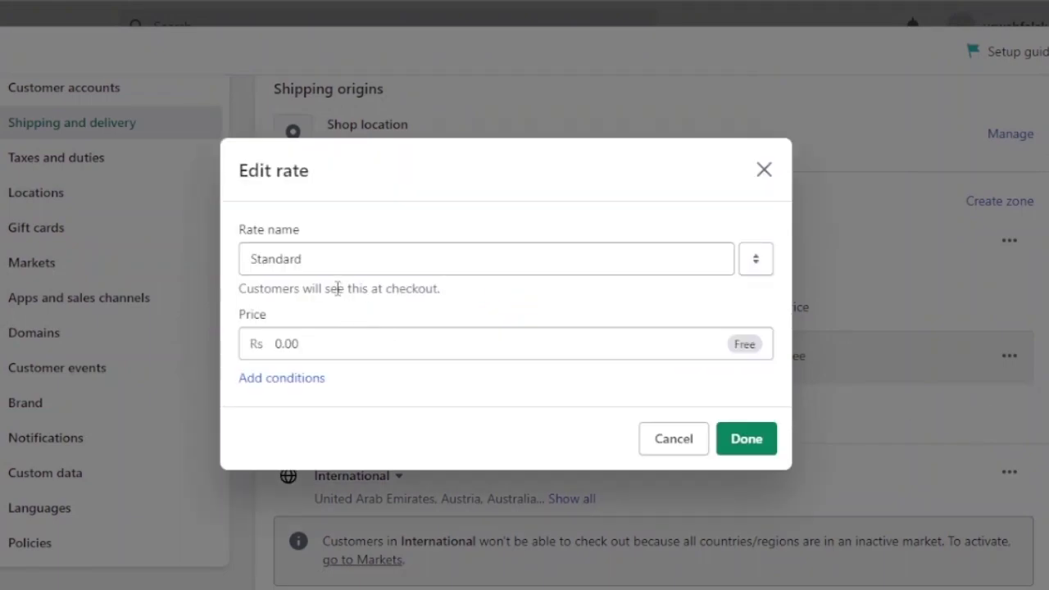
click(323, 255)
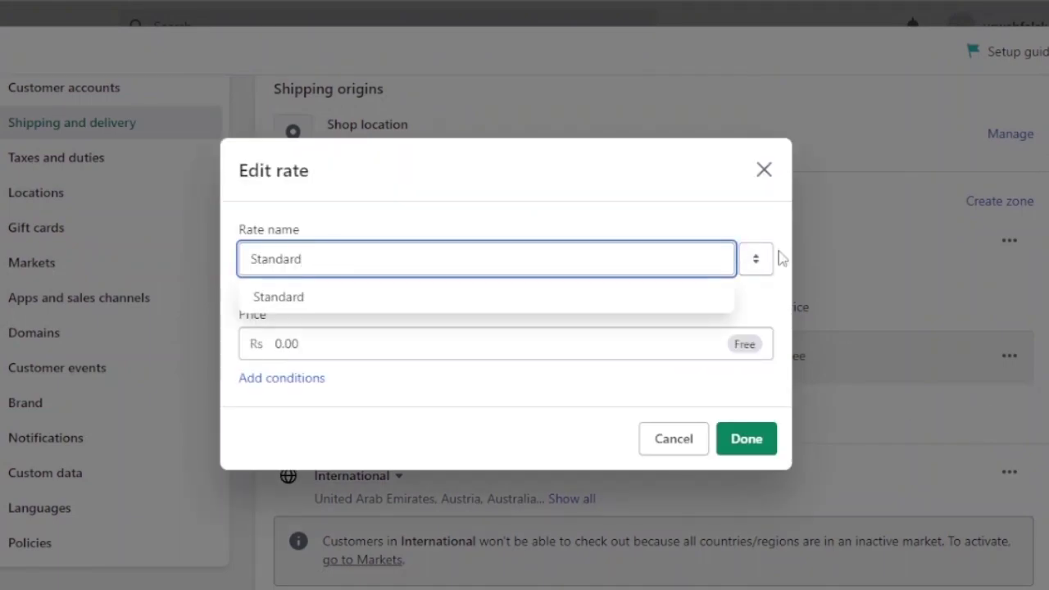
click(754, 273)
click(754, 273)
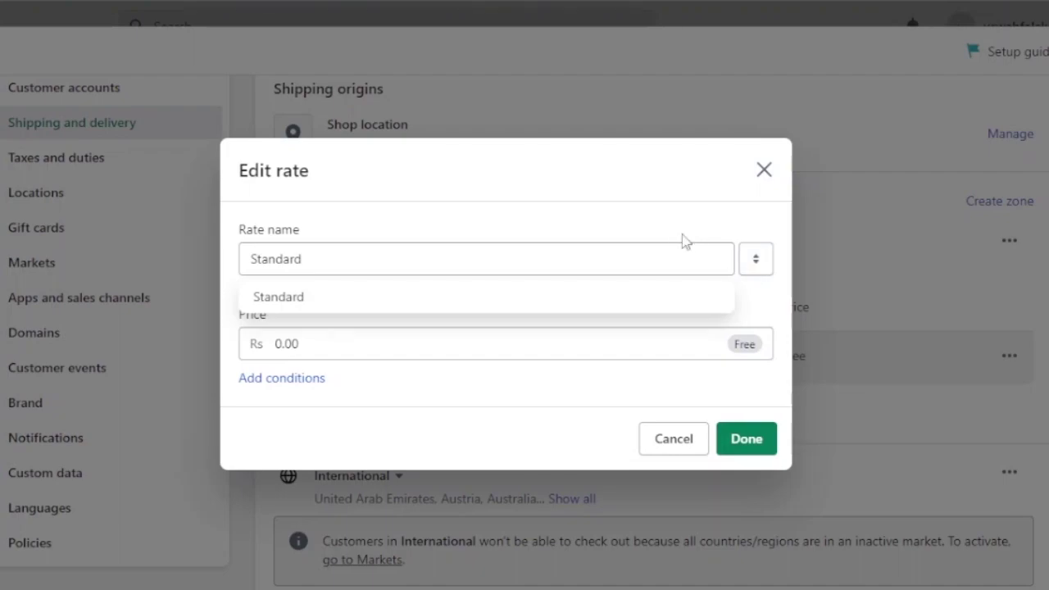
Step: Set the Standard rate's price to 300 with a 1 kg minimum weight condition
click(366, 350)
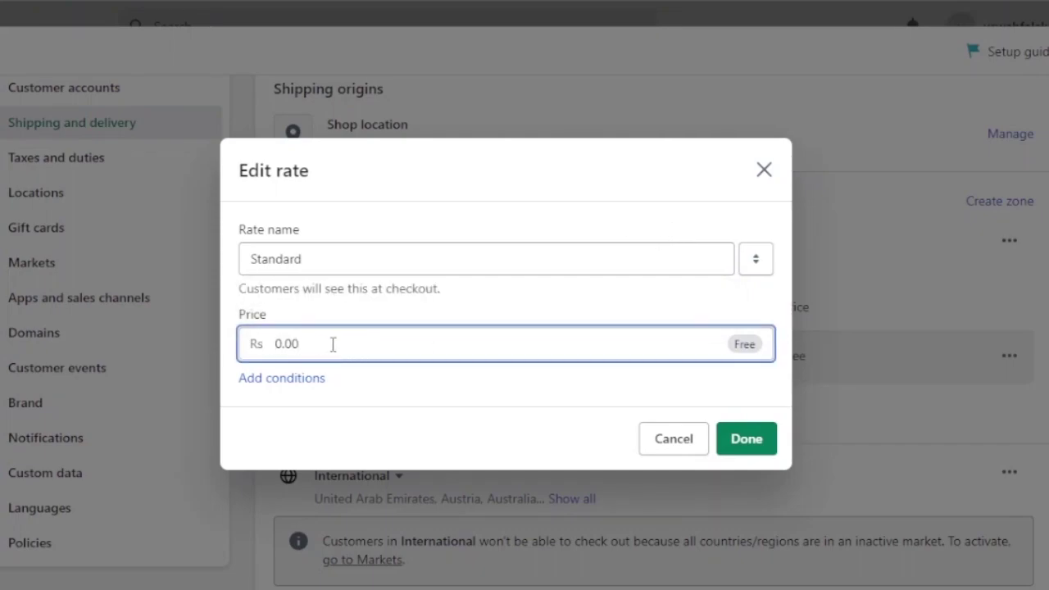
key(BackSpace)
key(BackSpace)
key(BackSpace)
key(BackSpace)
text(1)
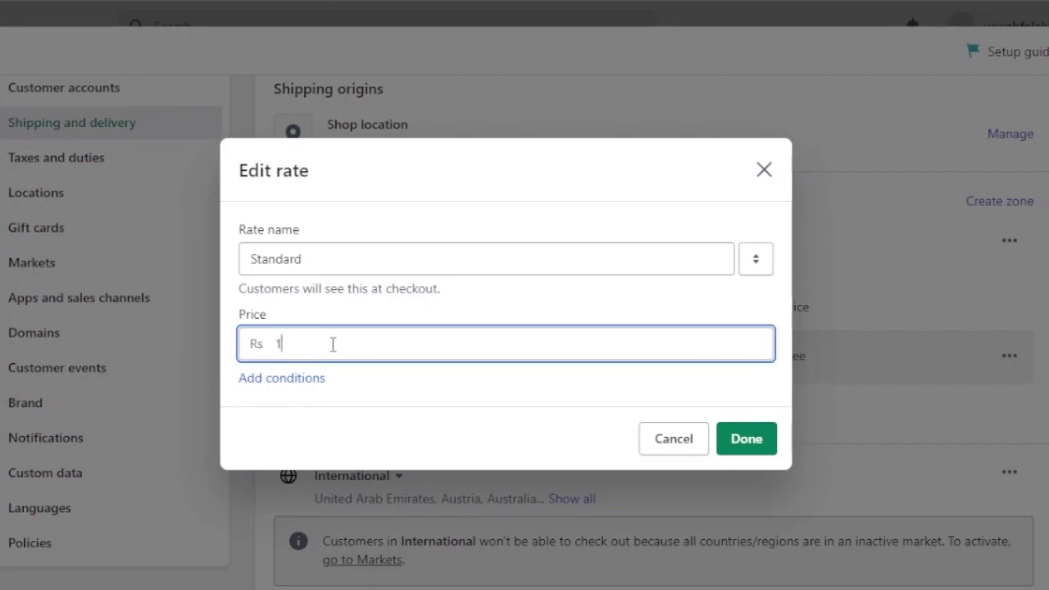
key(BackSpace)
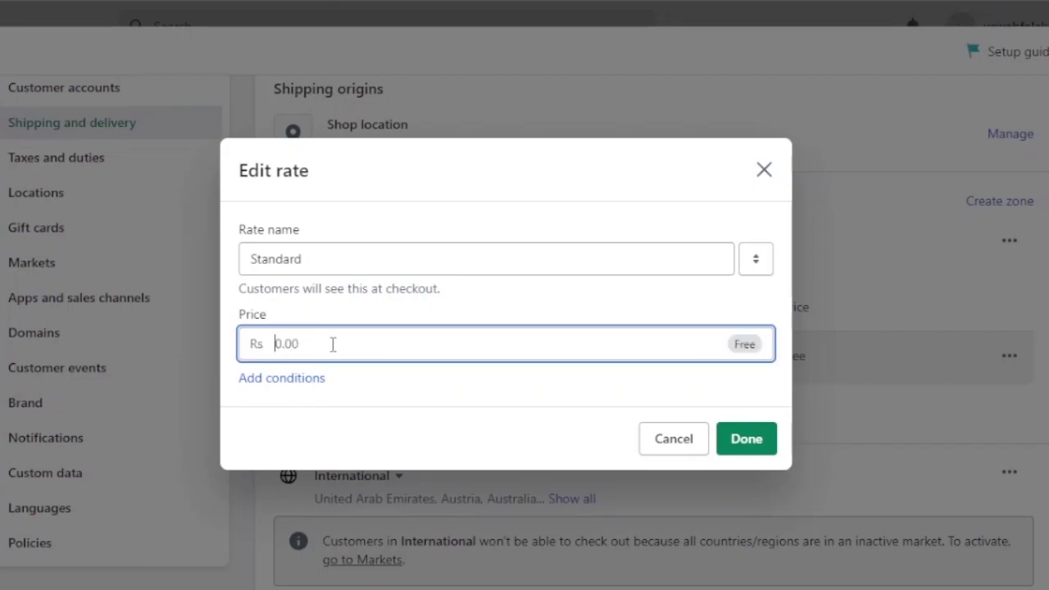
text(300)
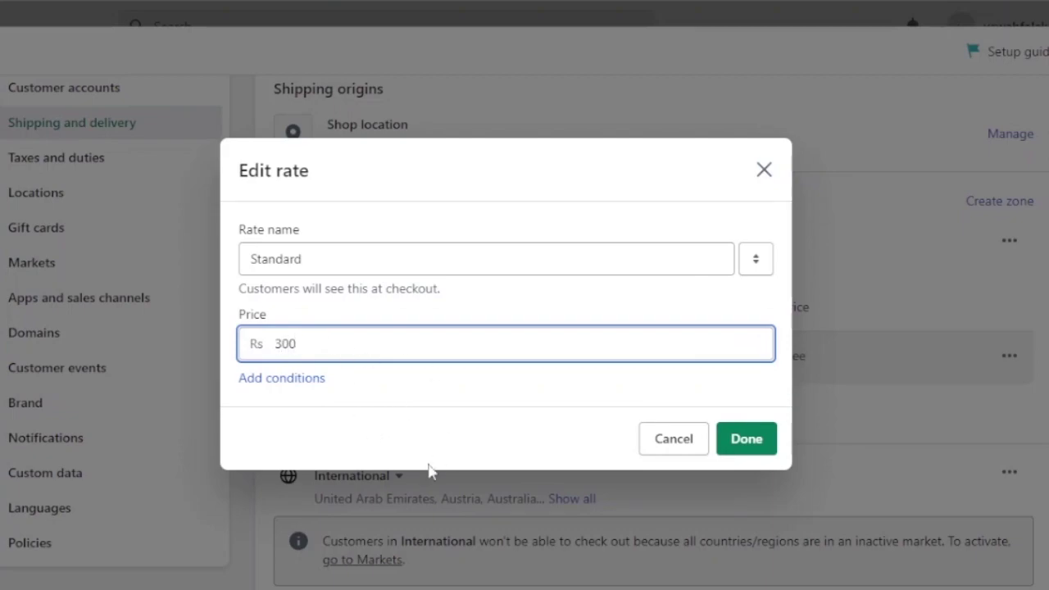
click(297, 382)
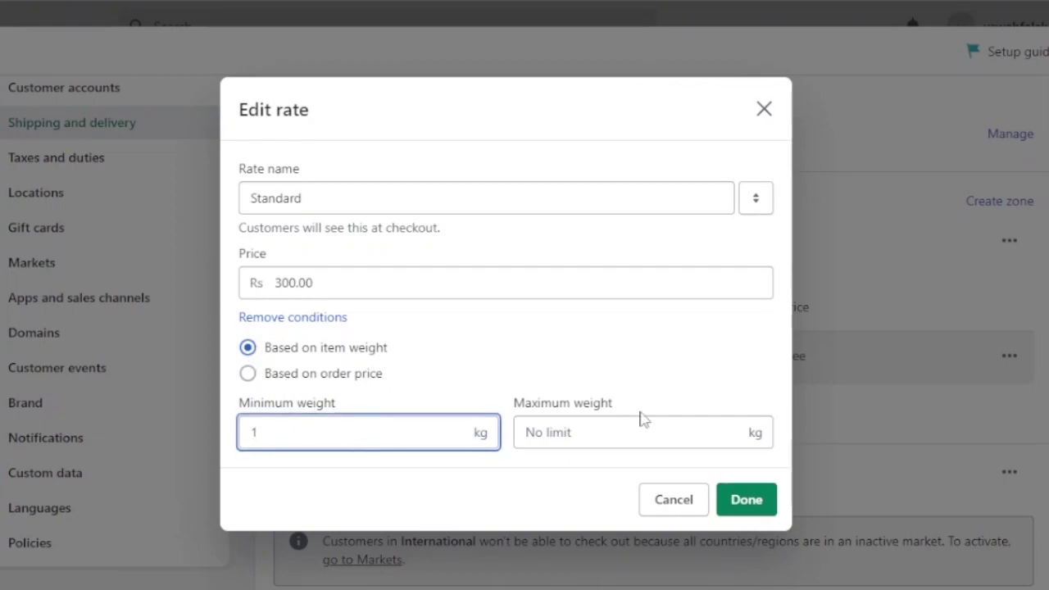
click(747, 445)
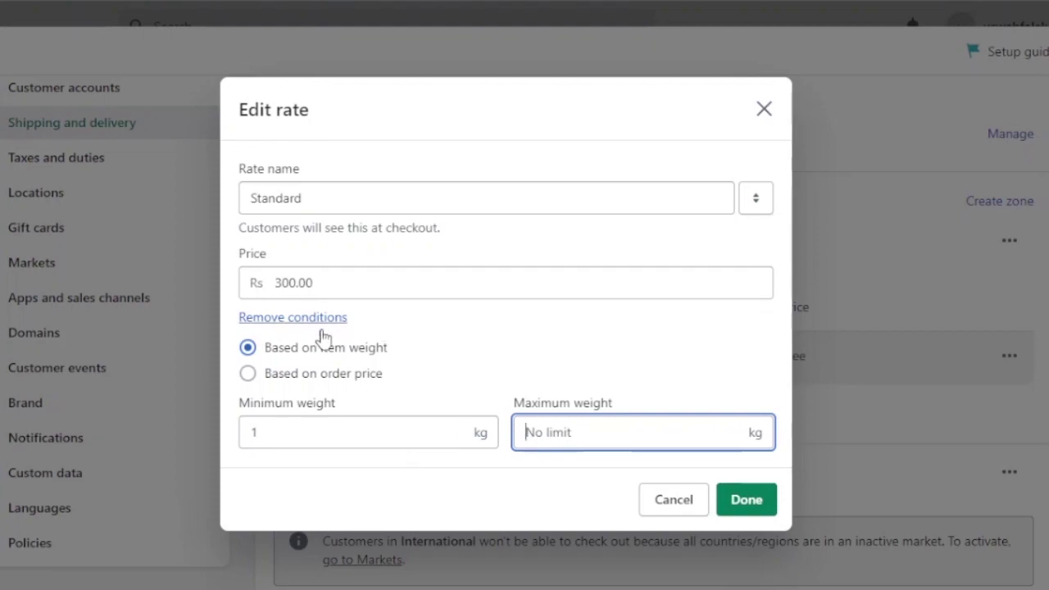
click(746, 502)
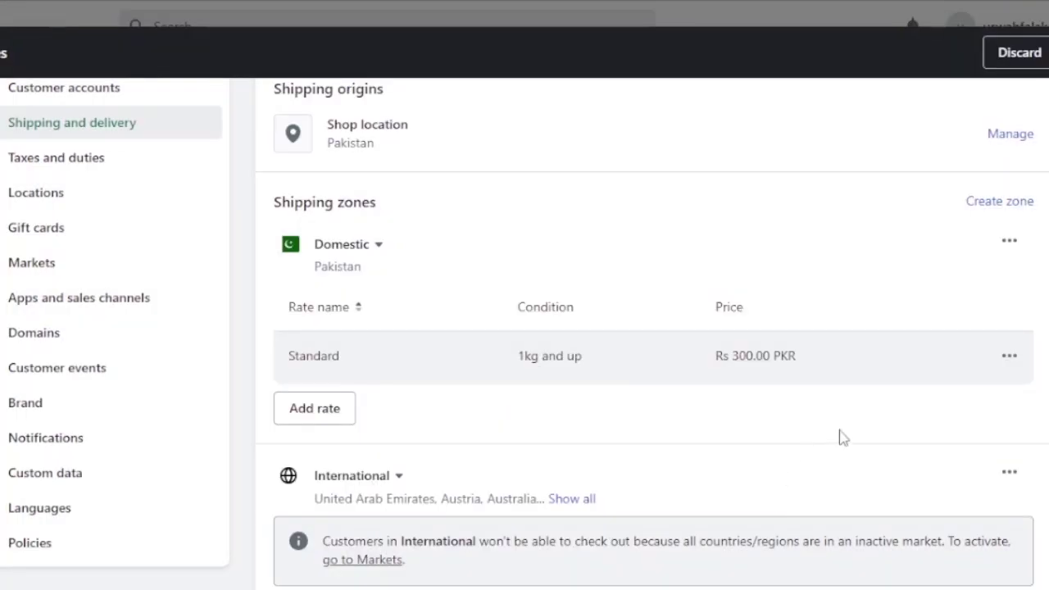
Step: Expand the full list of countries in the International zone
scroll(525, 328, down, 4)
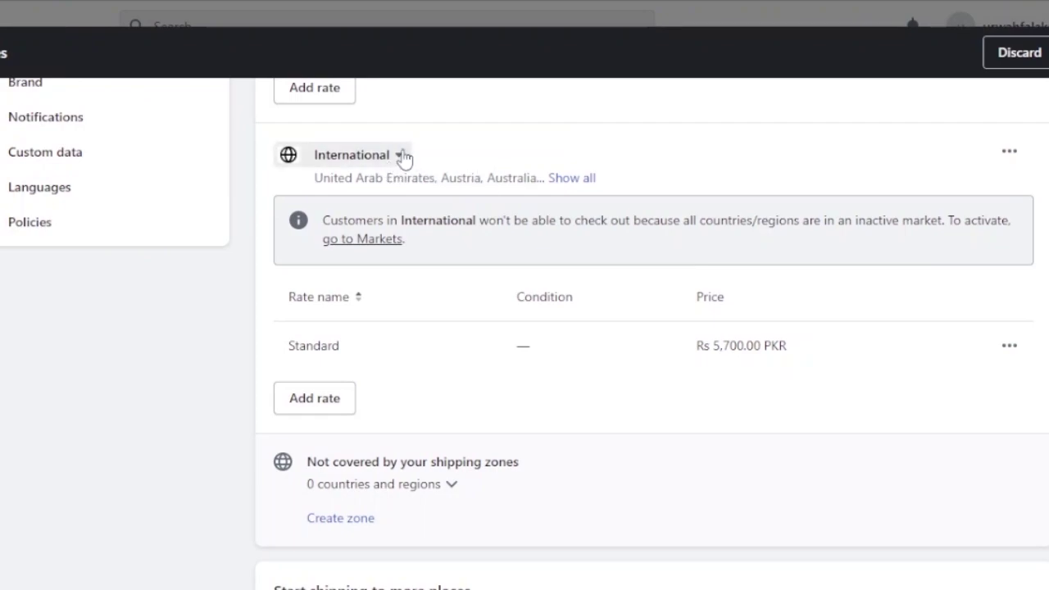
click(572, 178)
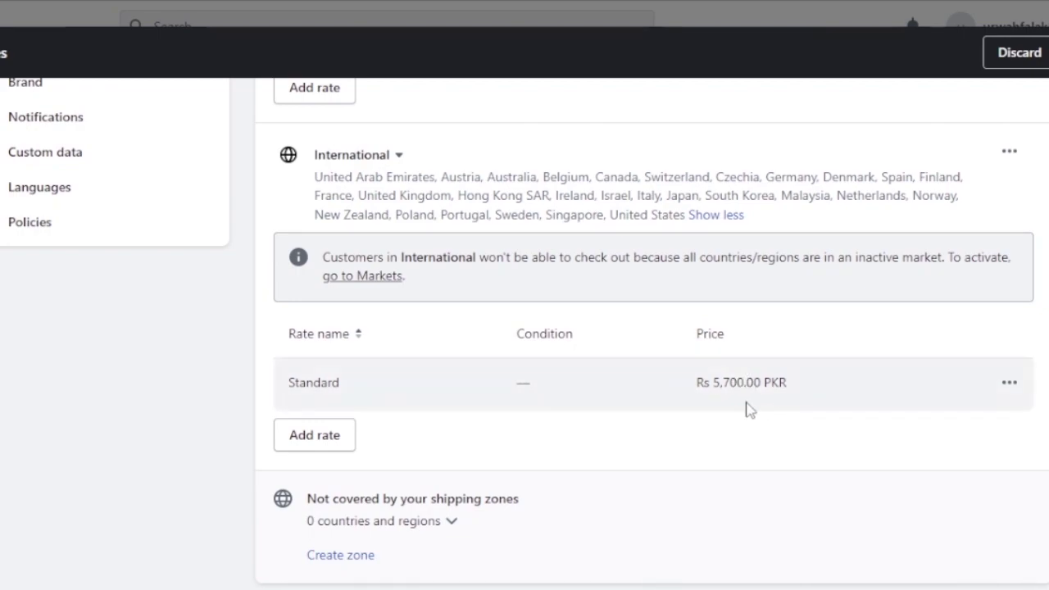
Step: Add a custom International rate named 'Protected' priced at 6,000
click(328, 433)
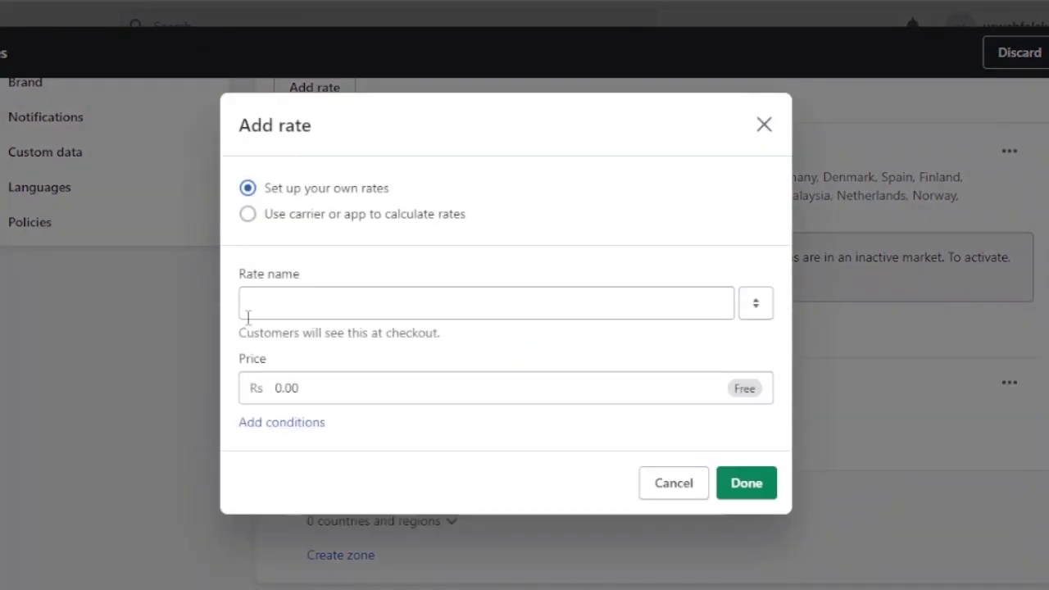
click(250, 217)
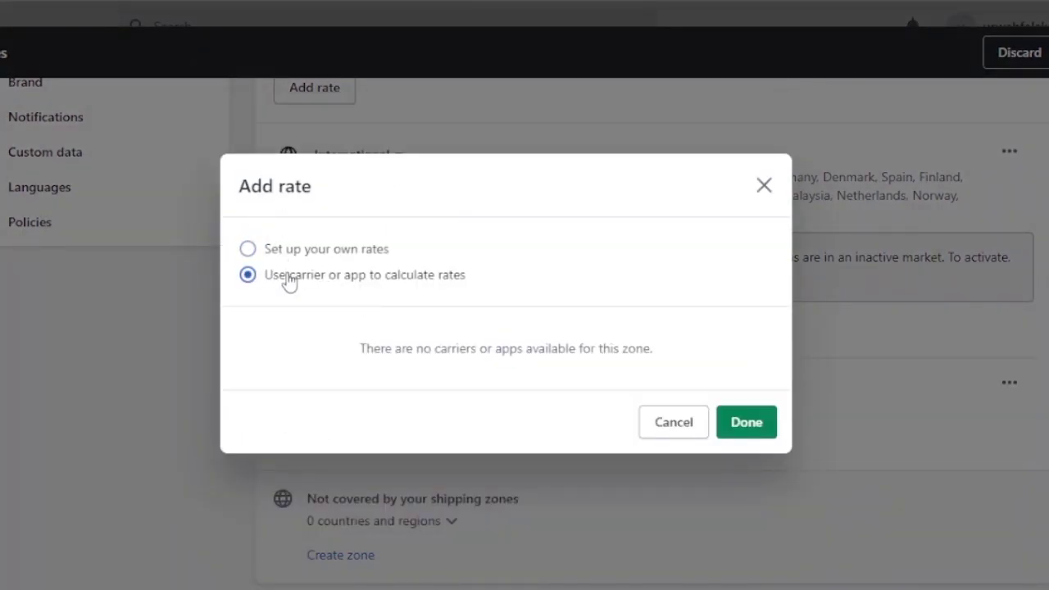
click(248, 250)
click(342, 305)
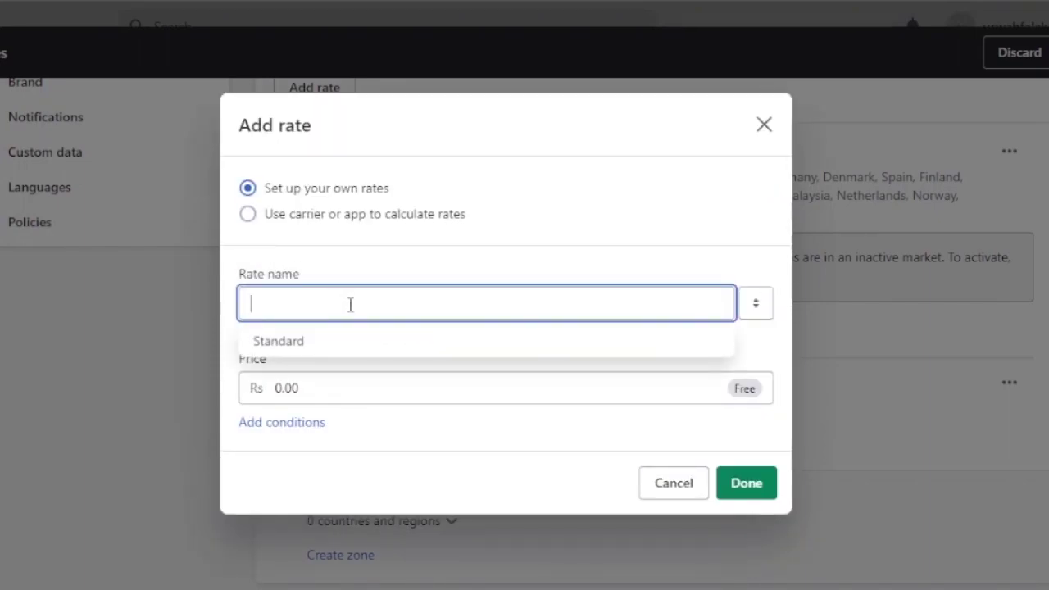
text(Protec)
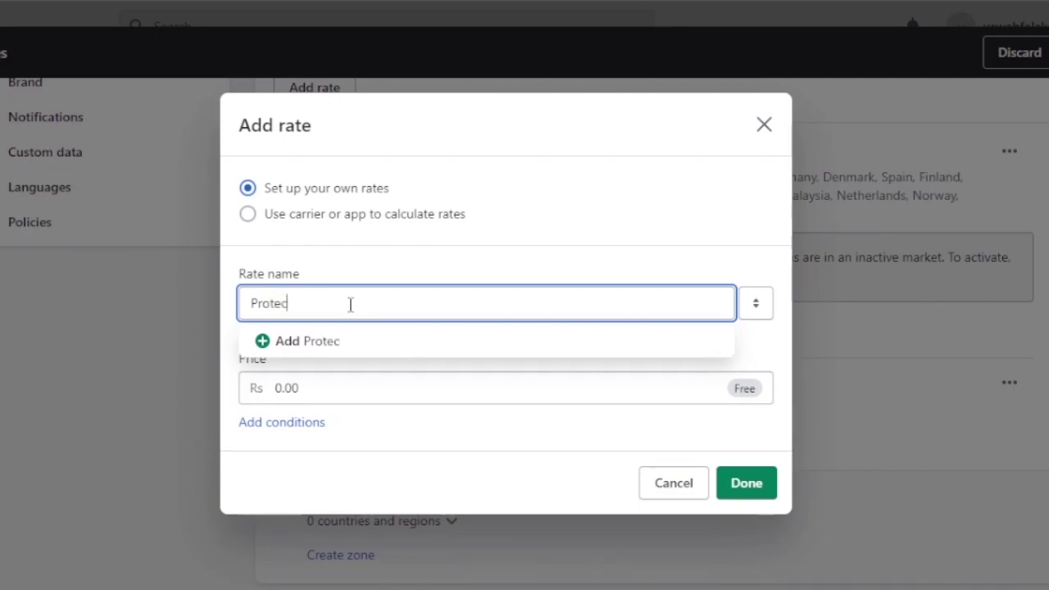
text(ted)
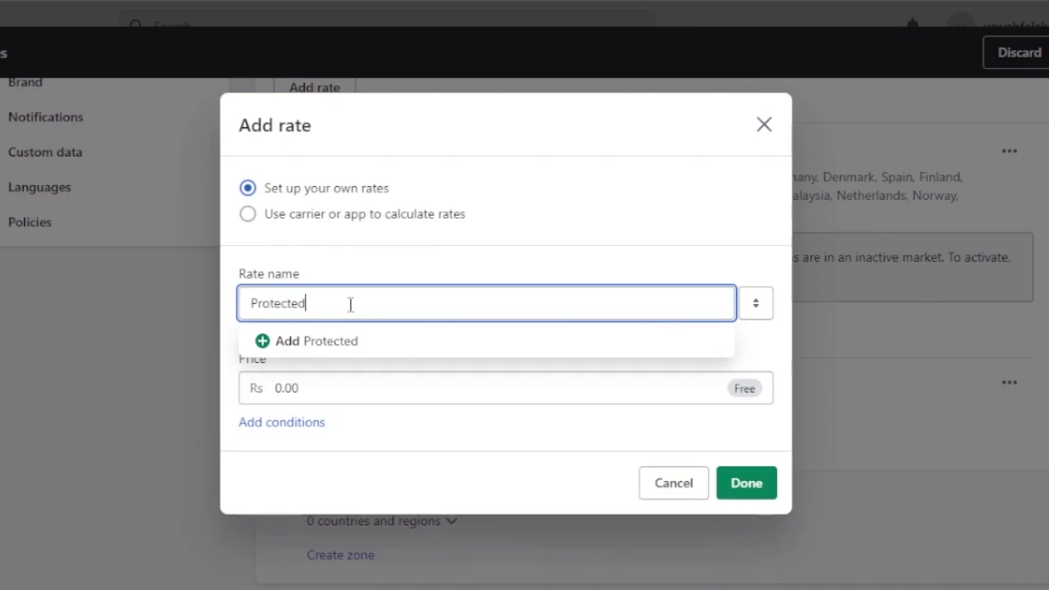
click(355, 345)
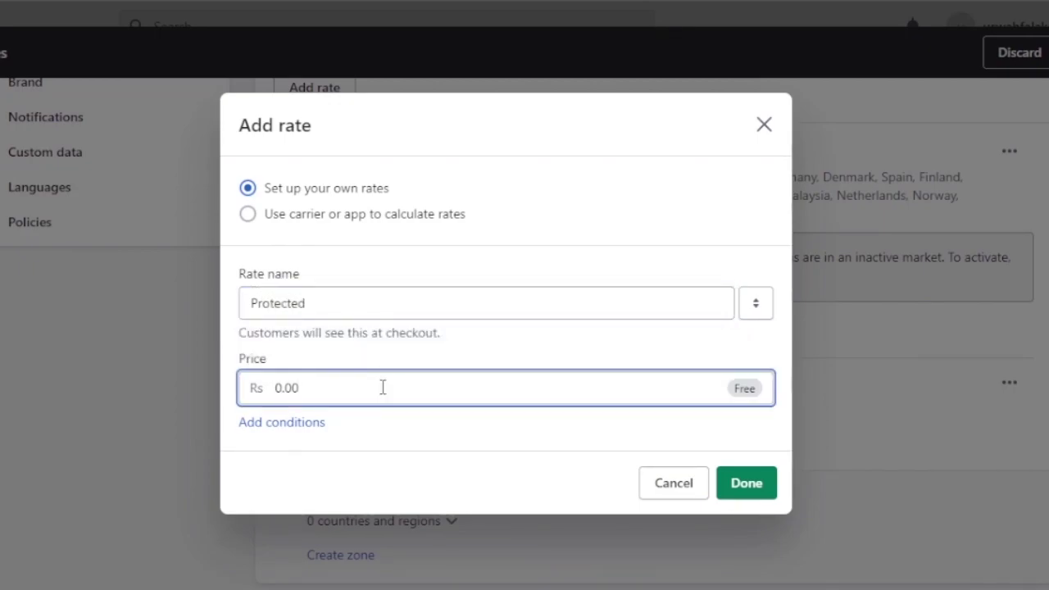
text(6)
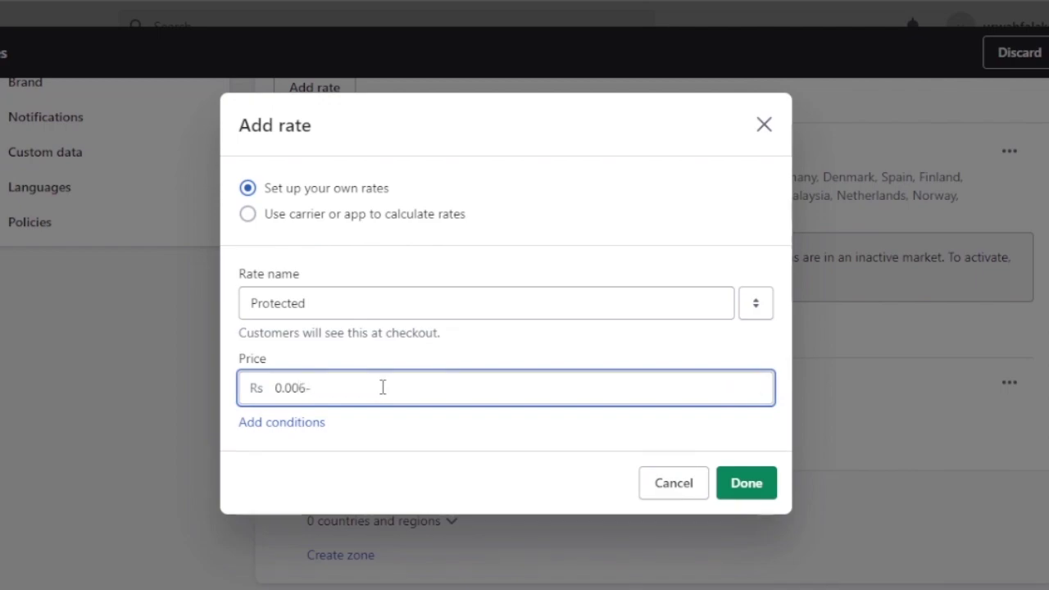
text(,000)
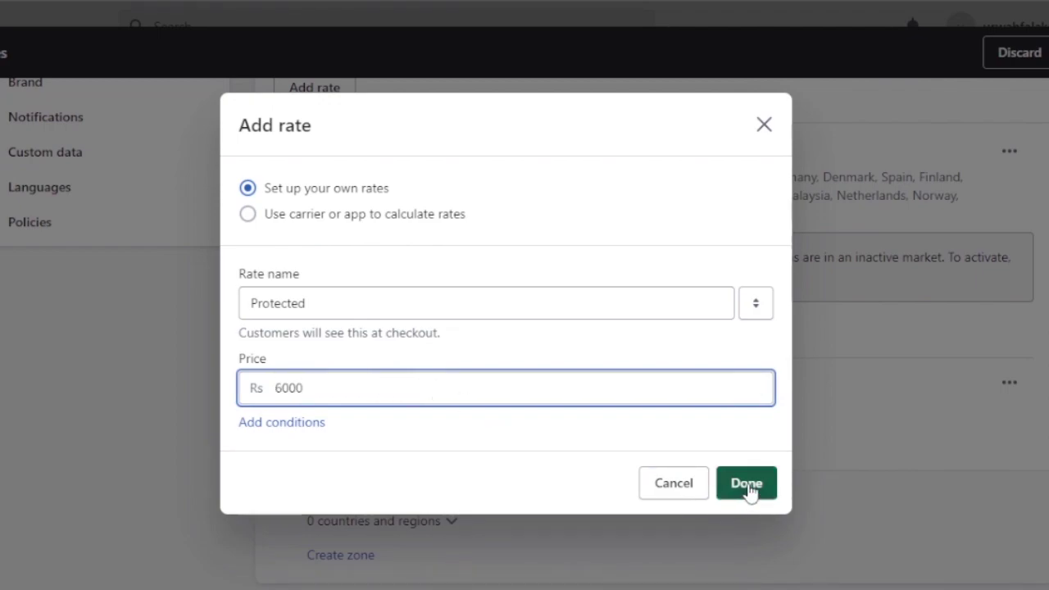
click(747, 487)
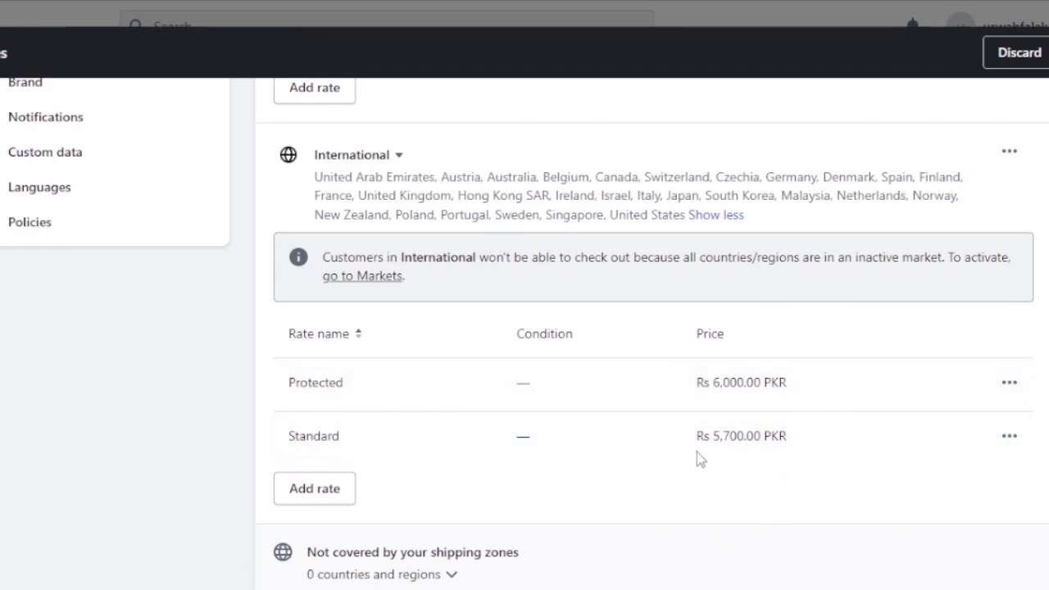
scroll(697, 452, up, 1)
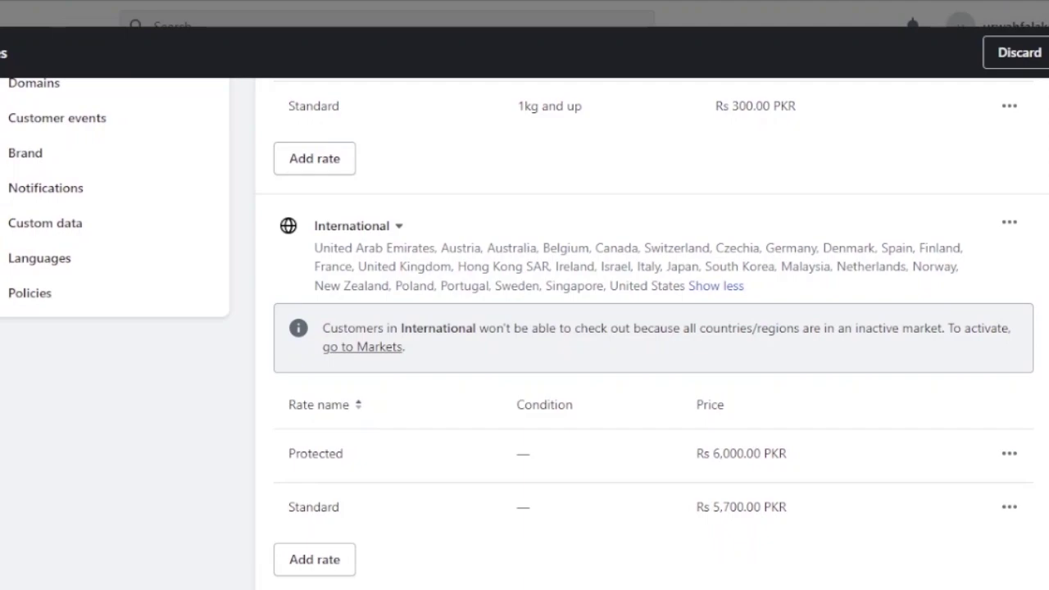
scroll(882, 403, down, 2)
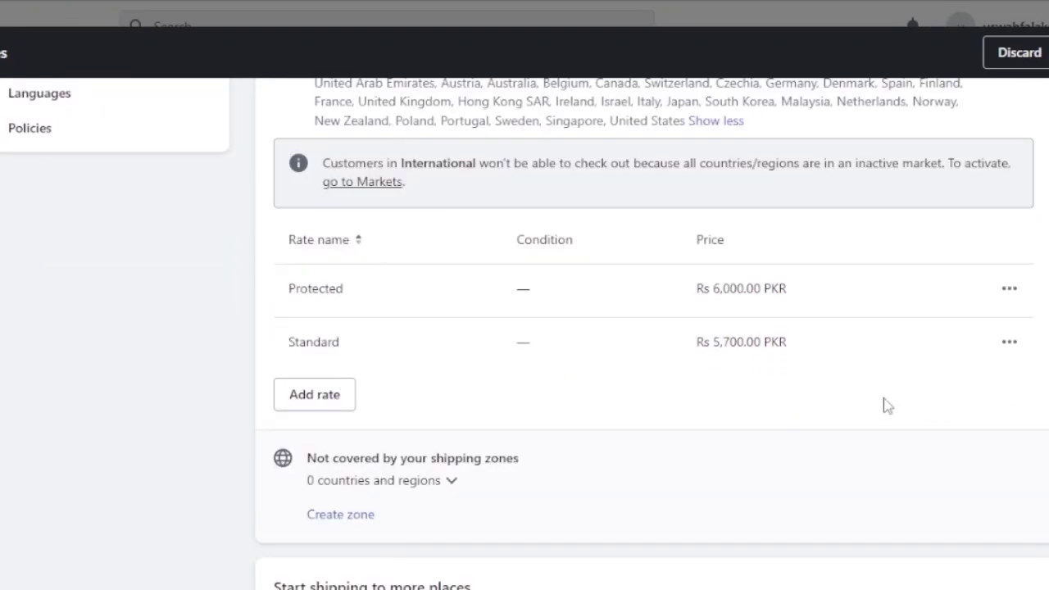
click(1008, 342)
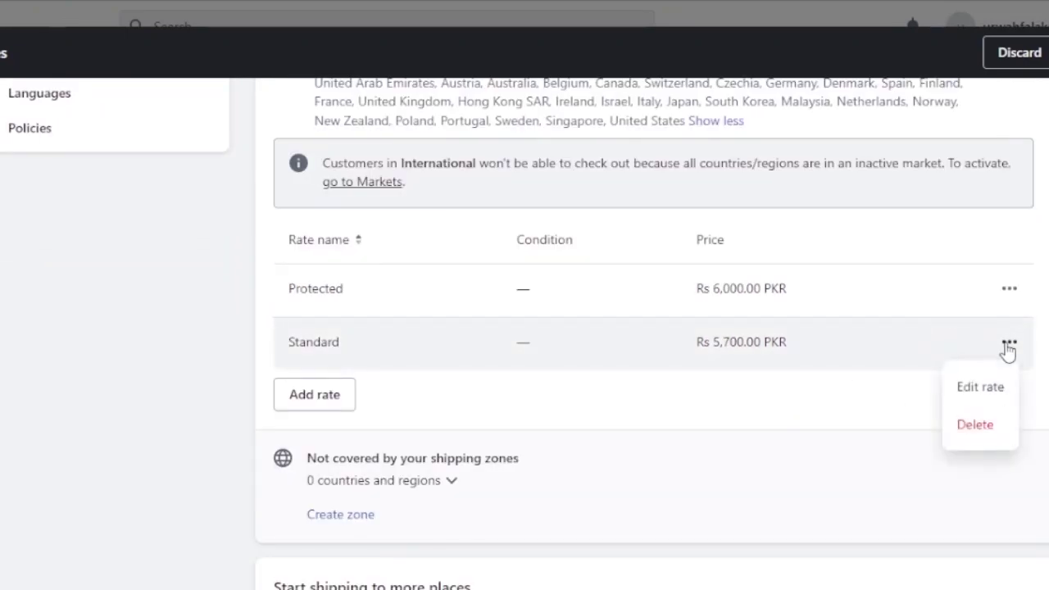
click(995, 392)
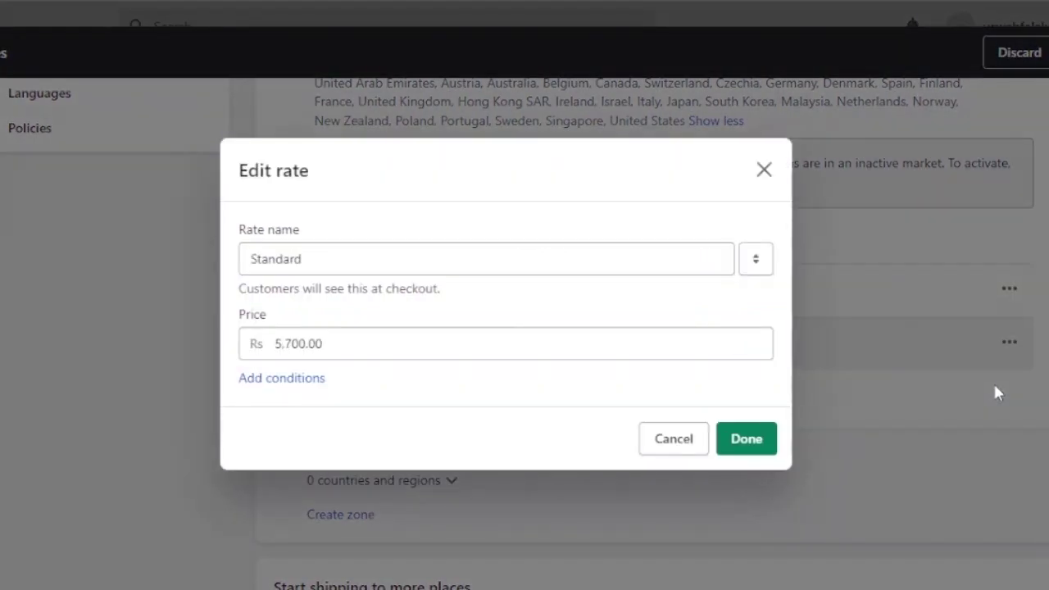
click(728, 436)
scroll(948, 335, down, 4)
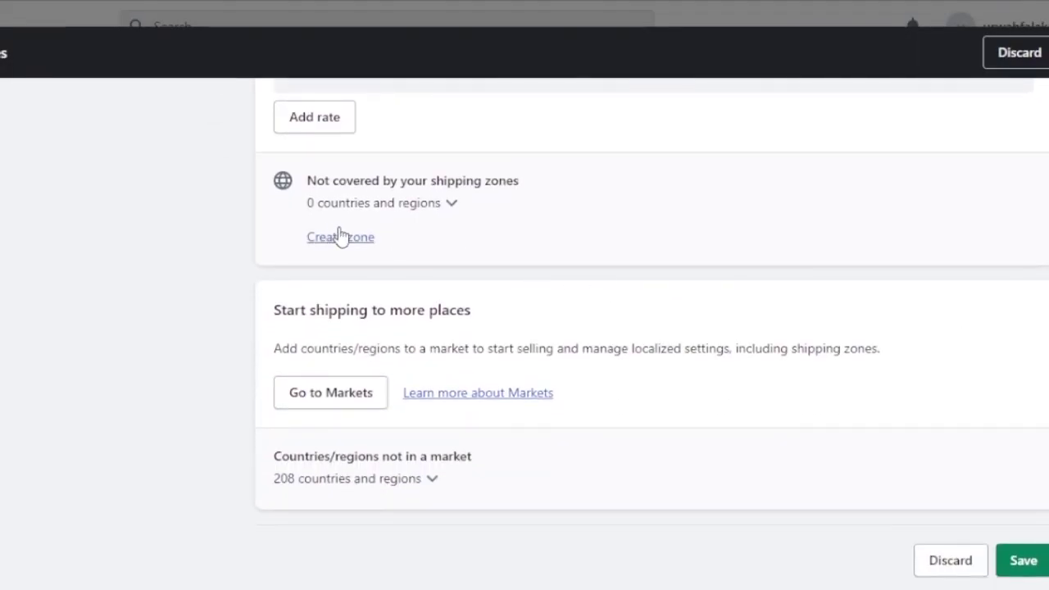
scroll(810, 265, up, 6)
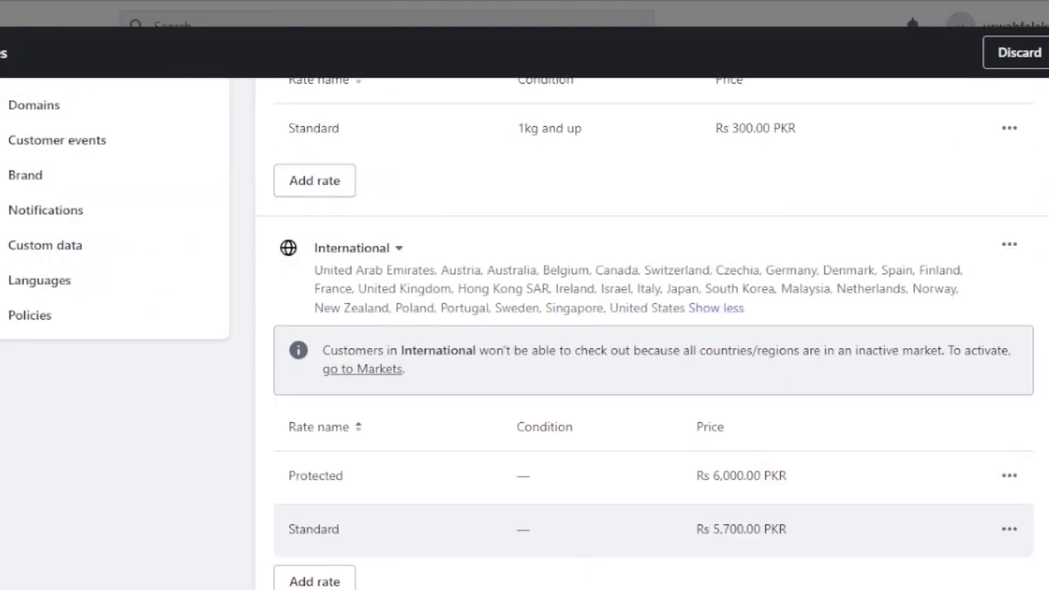
scroll(525, 328, down, 6)
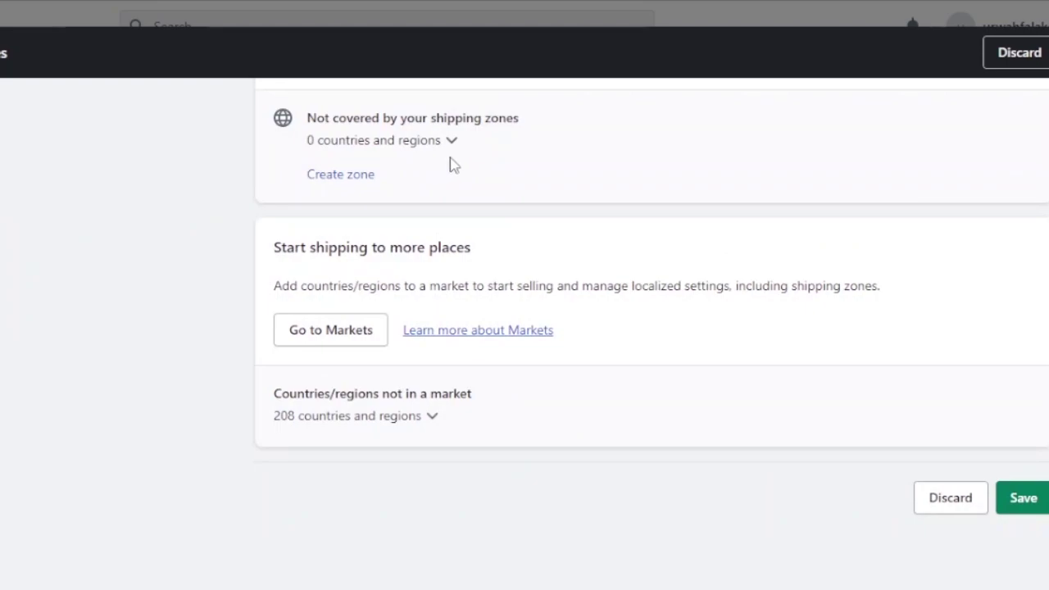
Step: Start a new shipping zone, then cancel it after the country-selection error
click(343, 174)
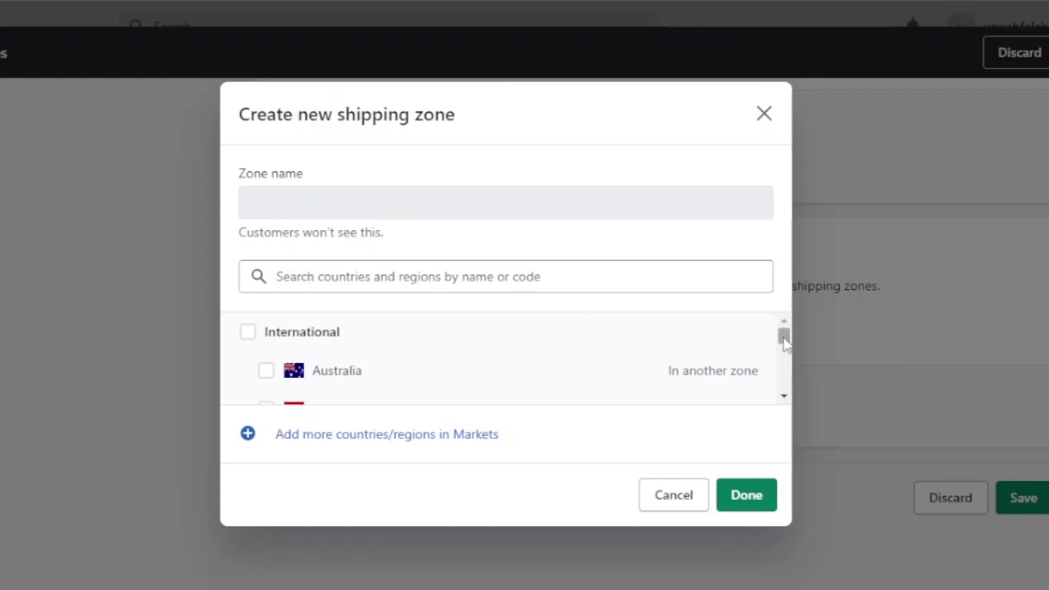
drag(784, 343, 784, 375)
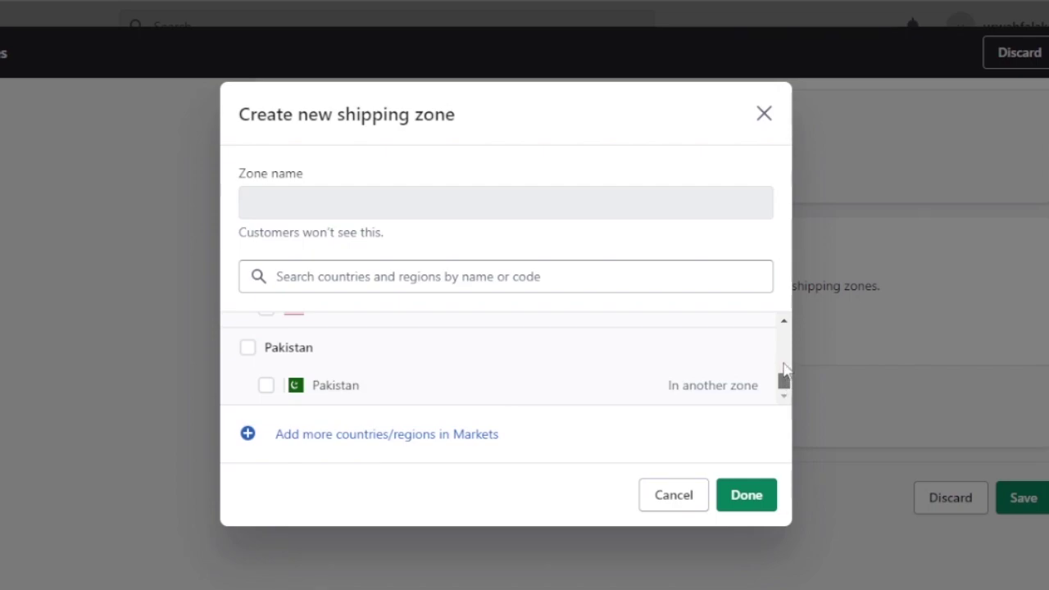
scroll(783, 359, down, 2)
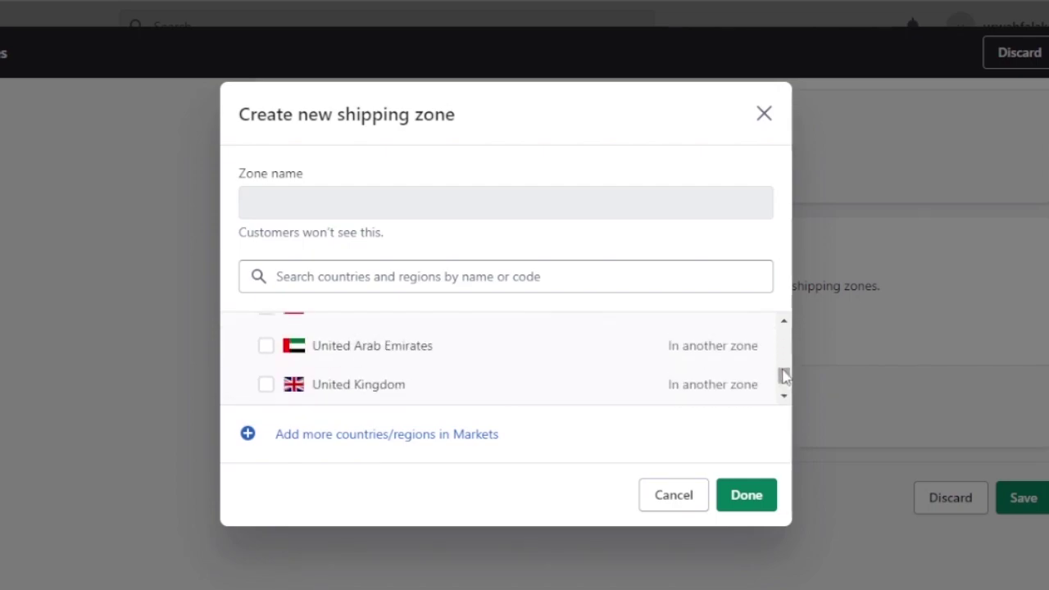
drag(784, 377, 784, 332)
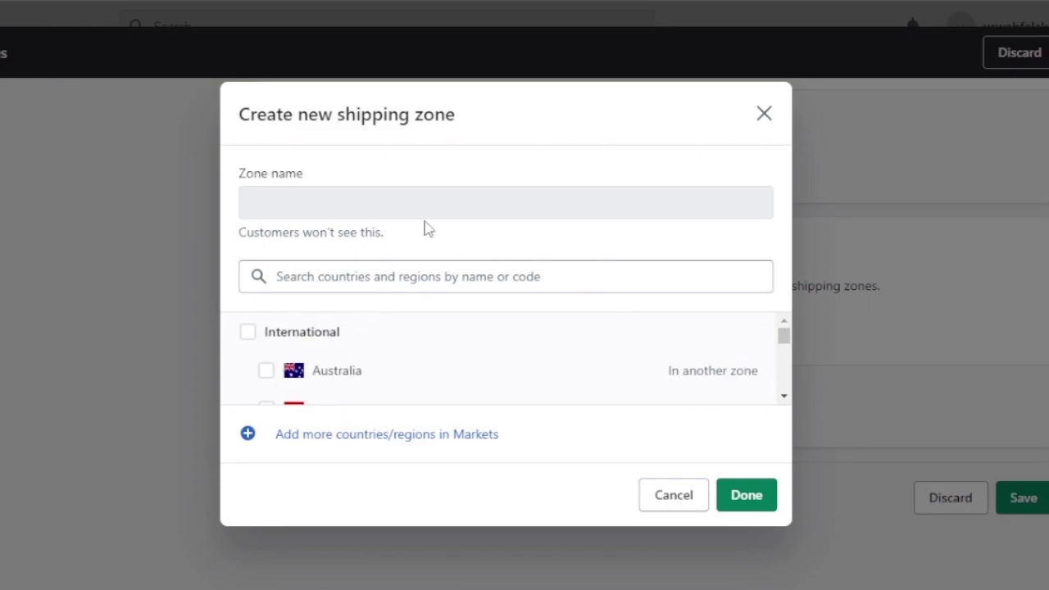
click(745, 496)
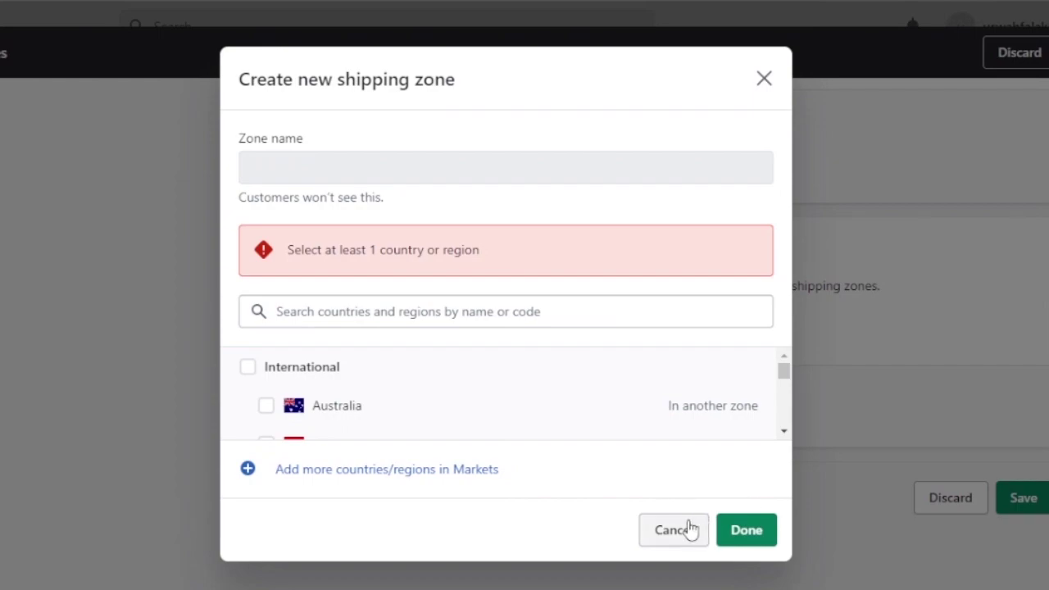
click(673, 530)
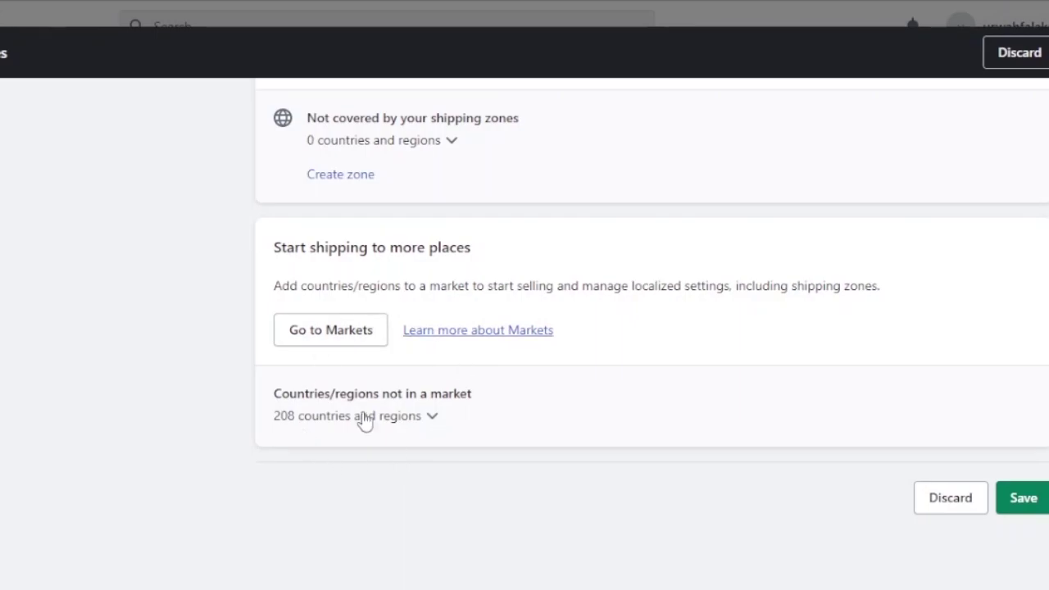
scroll(898, 511, up, 15)
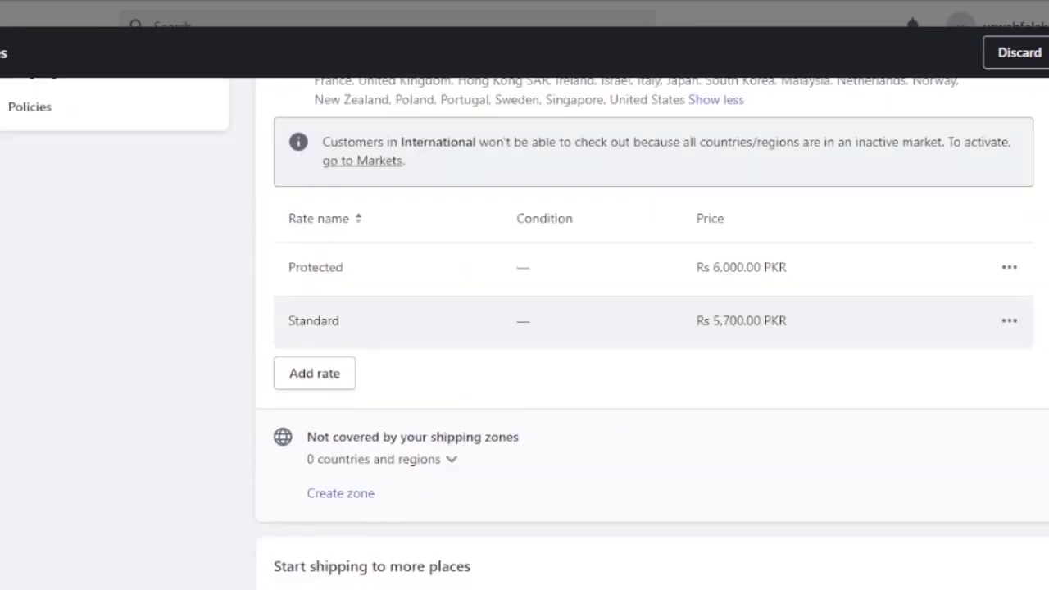
scroll(652, 328, down, 15)
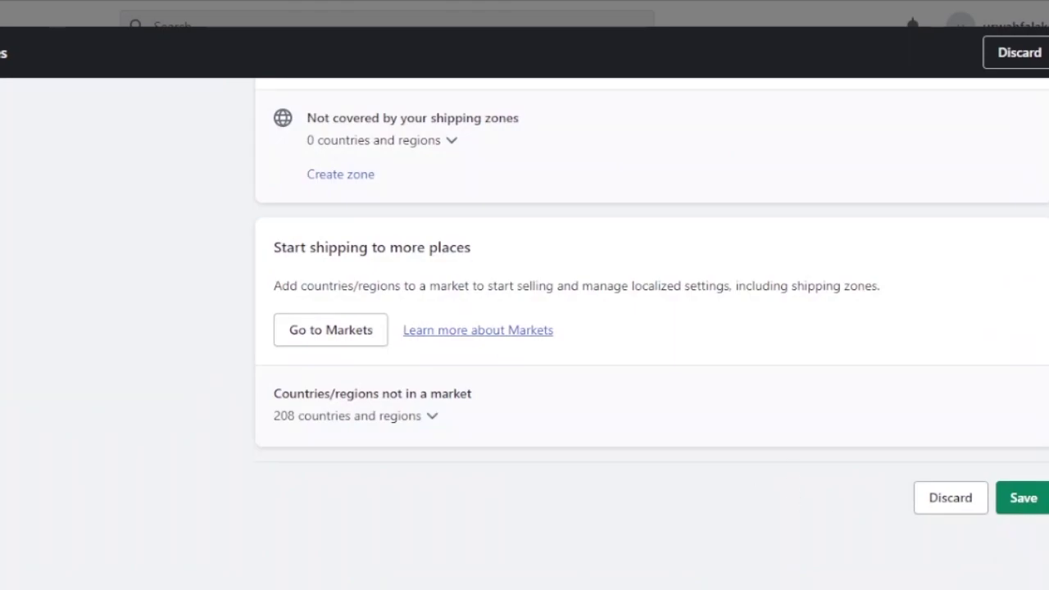
scroll(652, 328, up, 8)
scroll(652, 328, down, 8)
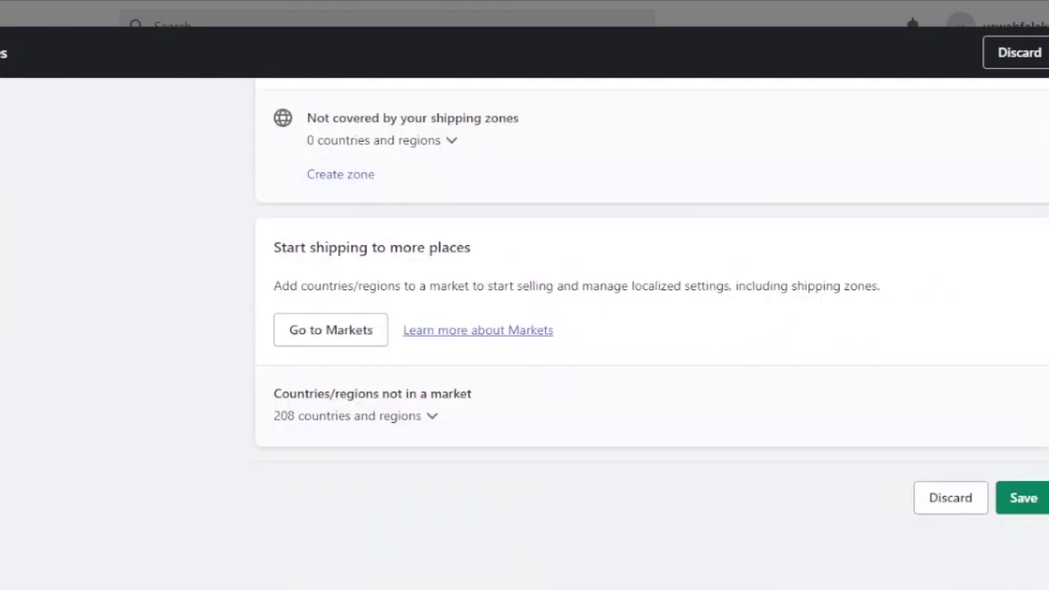
scroll(652, 328, up, 15)
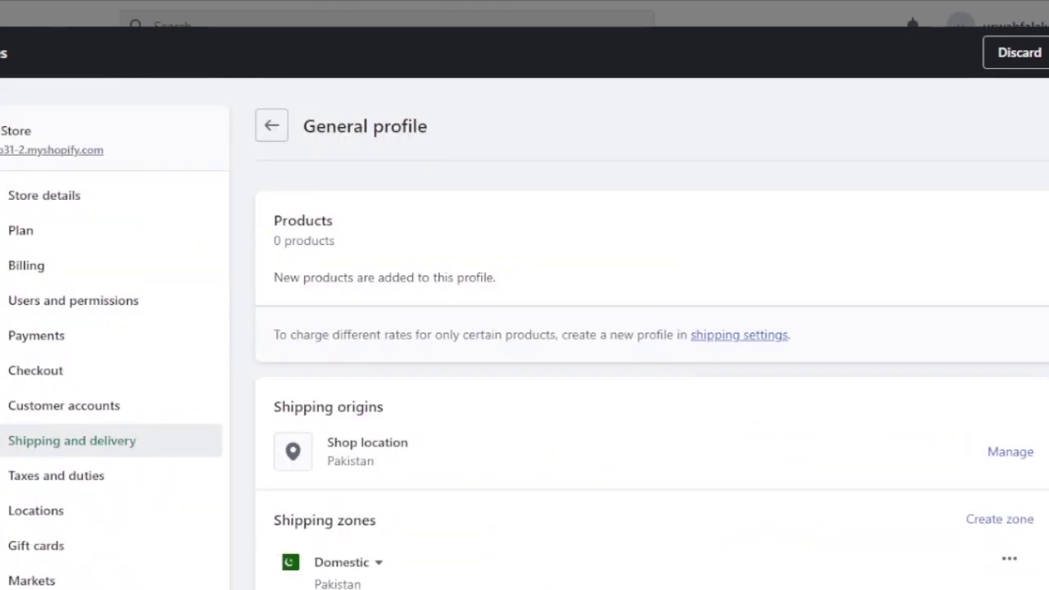
Step: Open the Payments page from the Settings sidebar
click(45, 340)
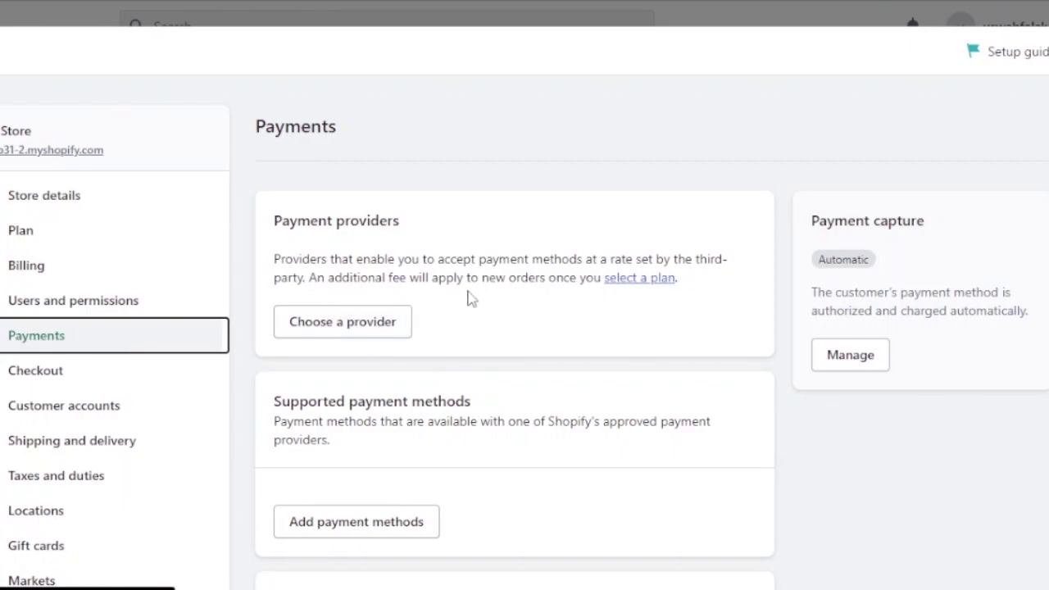
Step: Browse the third-party provider list under 'Choose a provider'
click(354, 327)
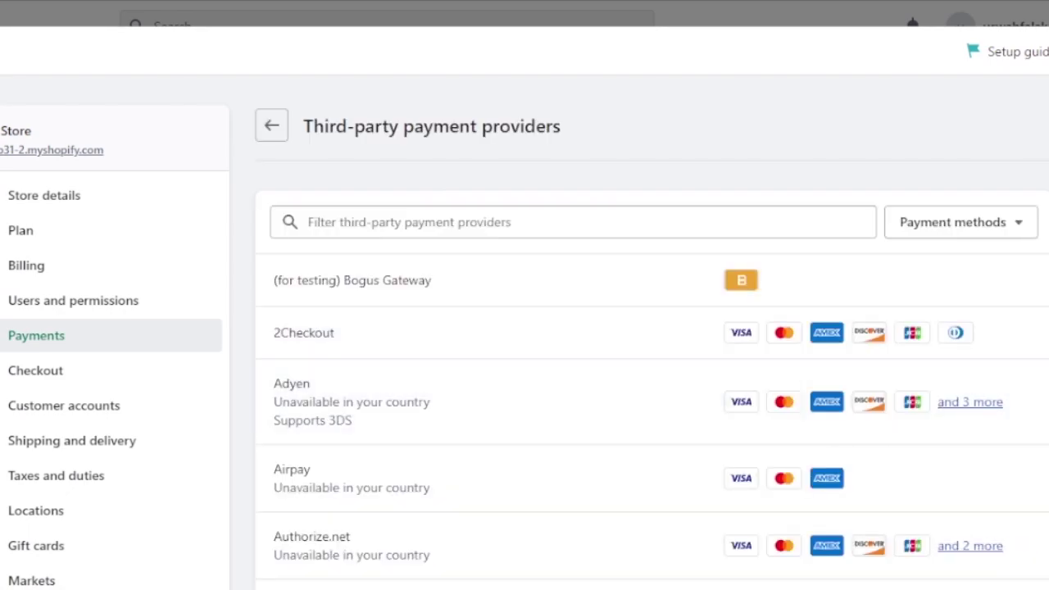
scroll(878, 433, down, 5)
scroll(525, 328, up, 5)
scroll(525, 328, down, 1)
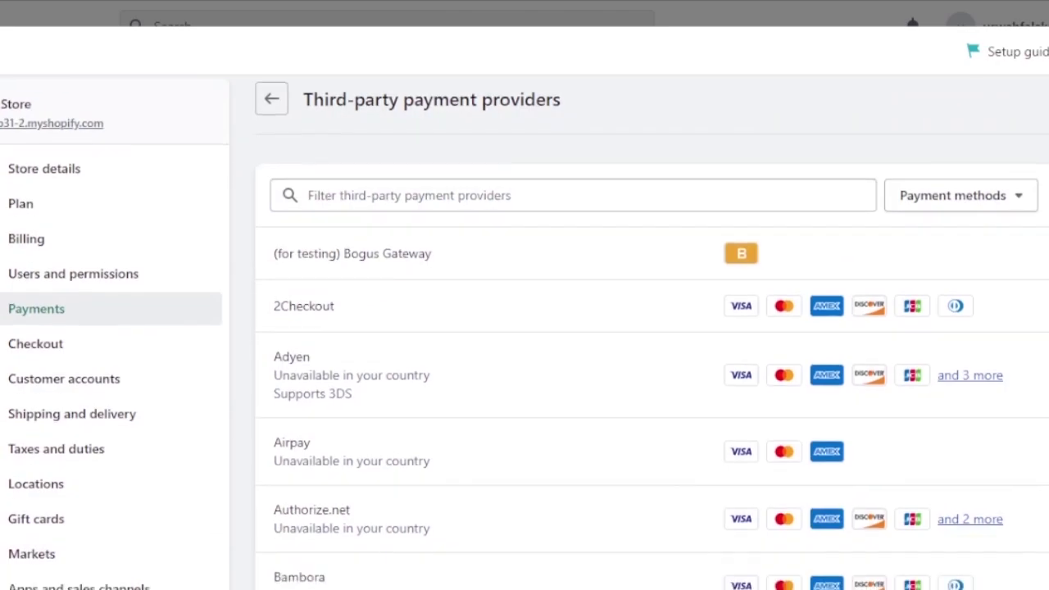
scroll(810, 276, down, 2)
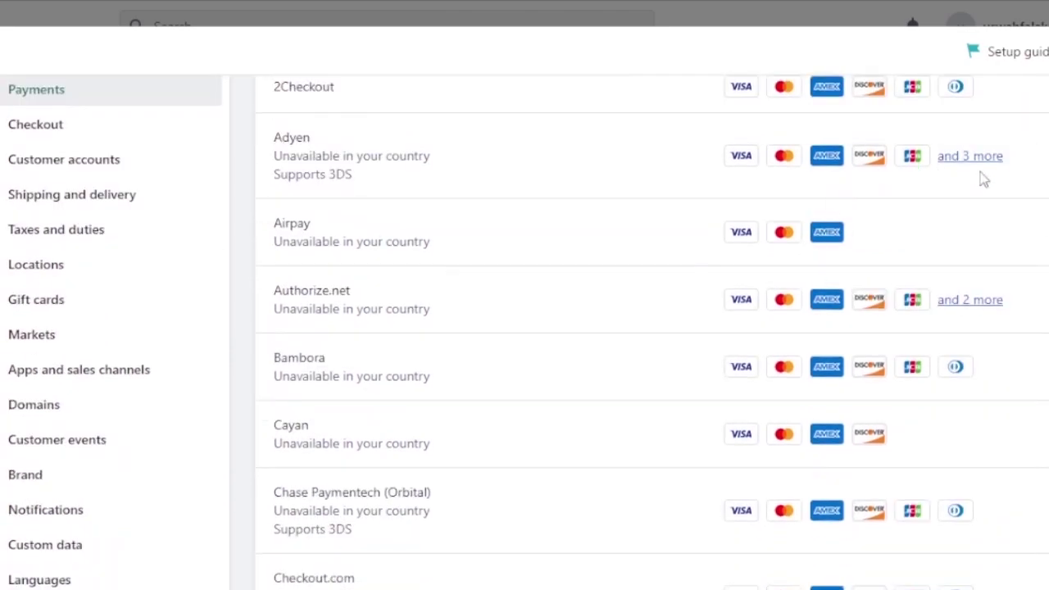
scroll(981, 175, up, 1)
scroll(721, 312, up, 1)
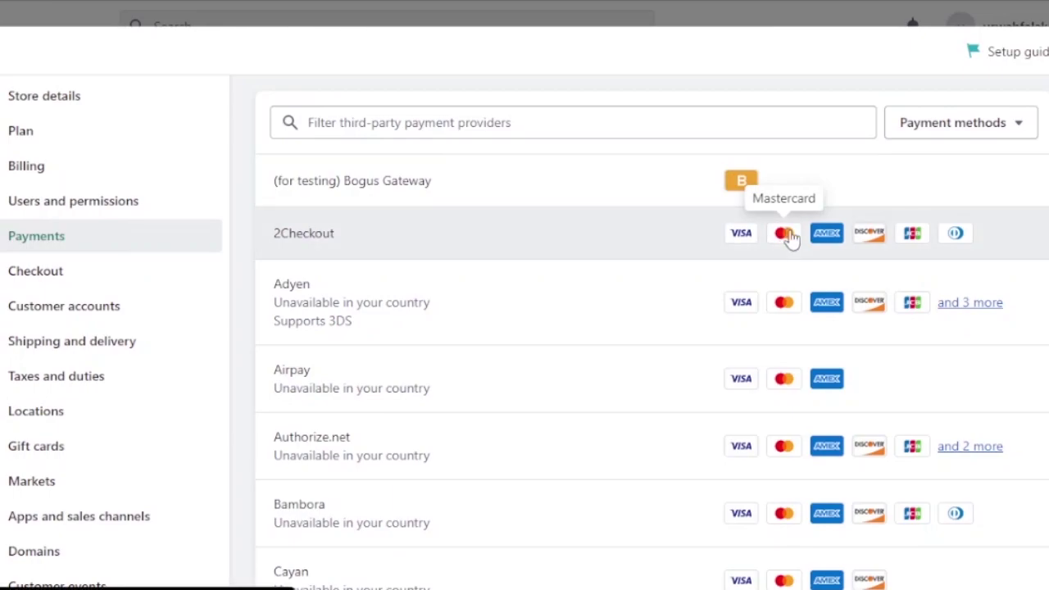
Step: Open 2Checkout from the provider list and review its setup instructions and fields
click(660, 239)
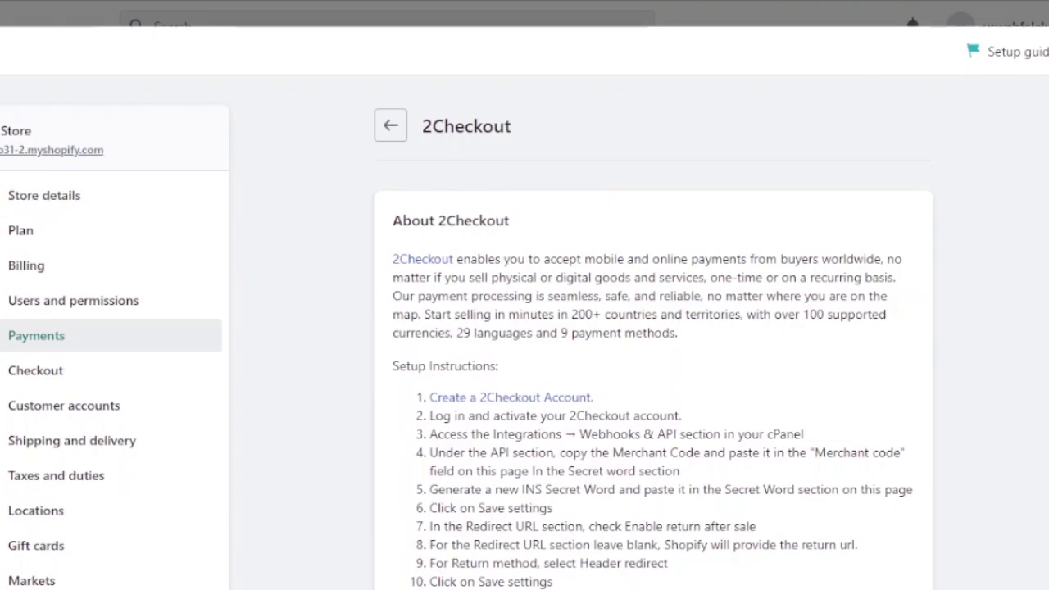
scroll(525, 328, down, 10)
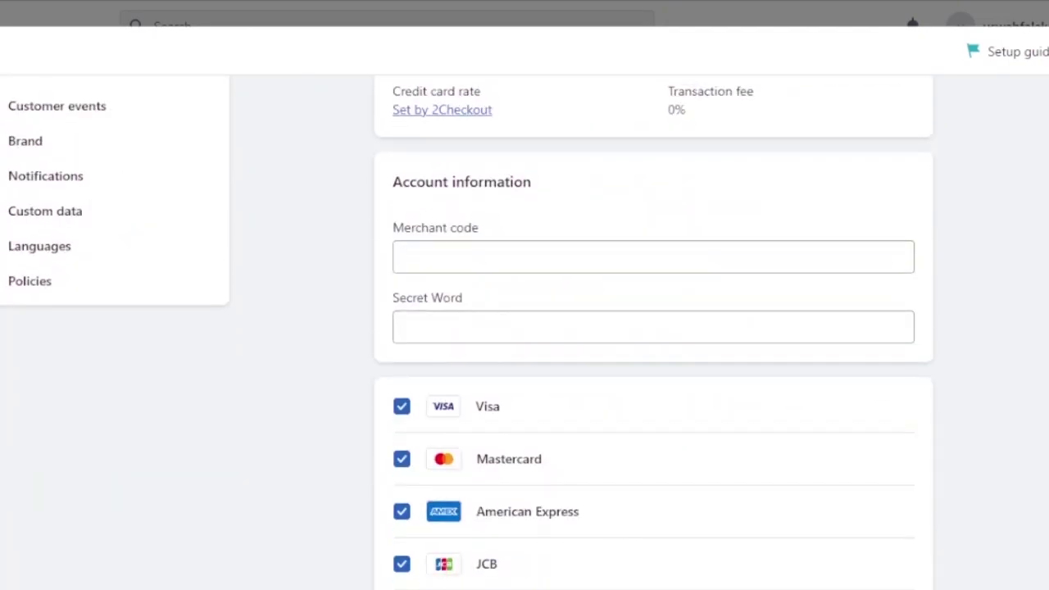
scroll(524, 328, down, 4)
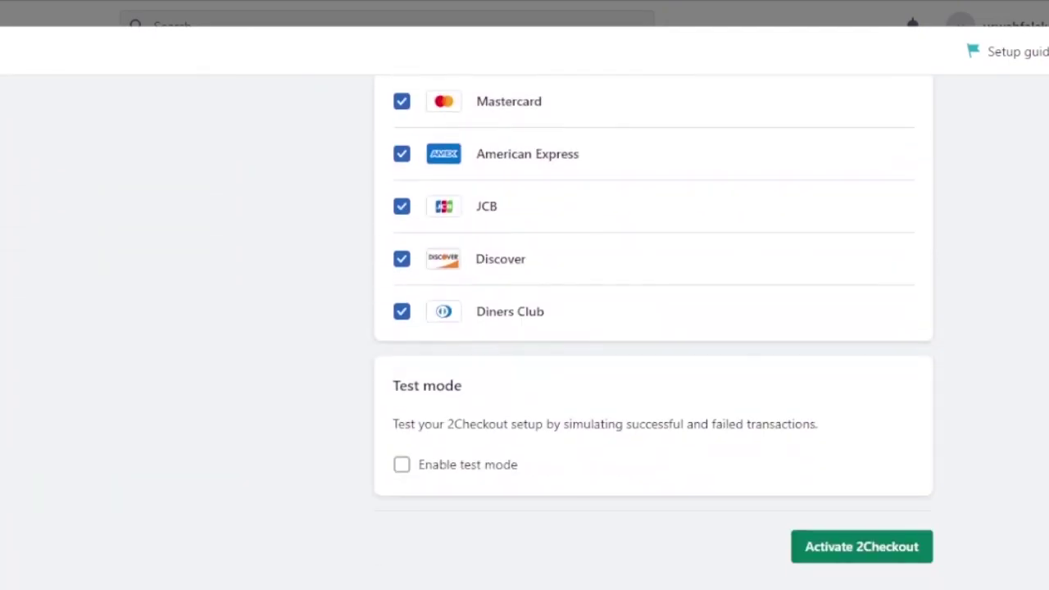
scroll(654, 333, up, 2)
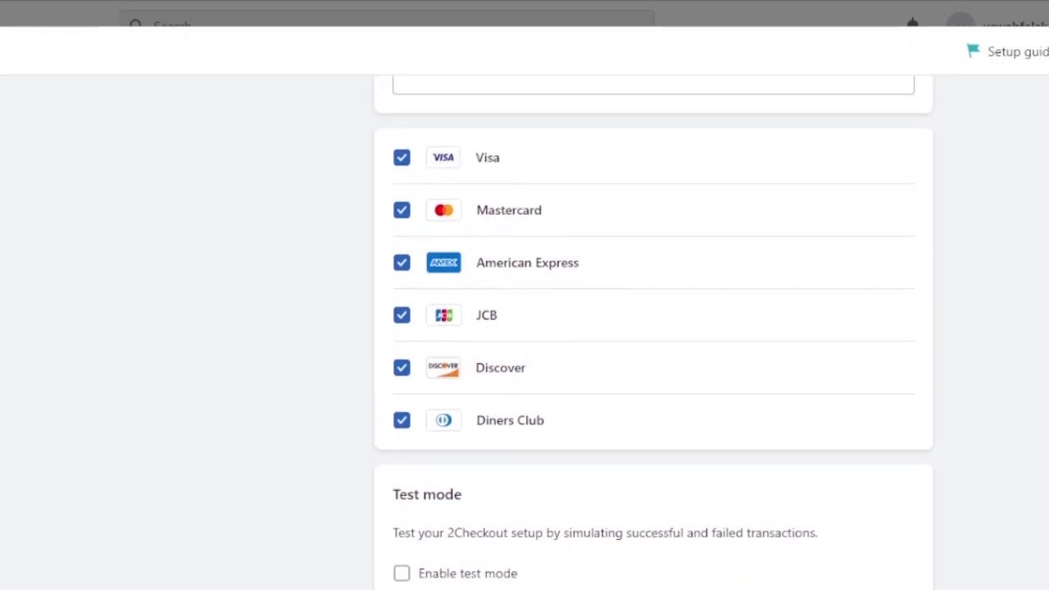
scroll(524, 328, up, 8)
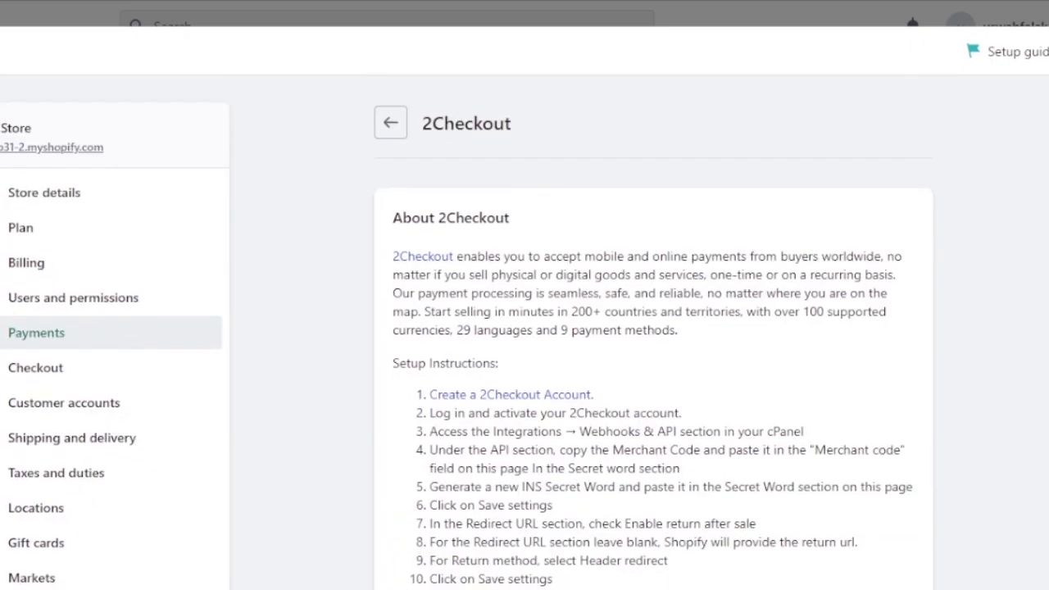
scroll(525, 328, down, 1)
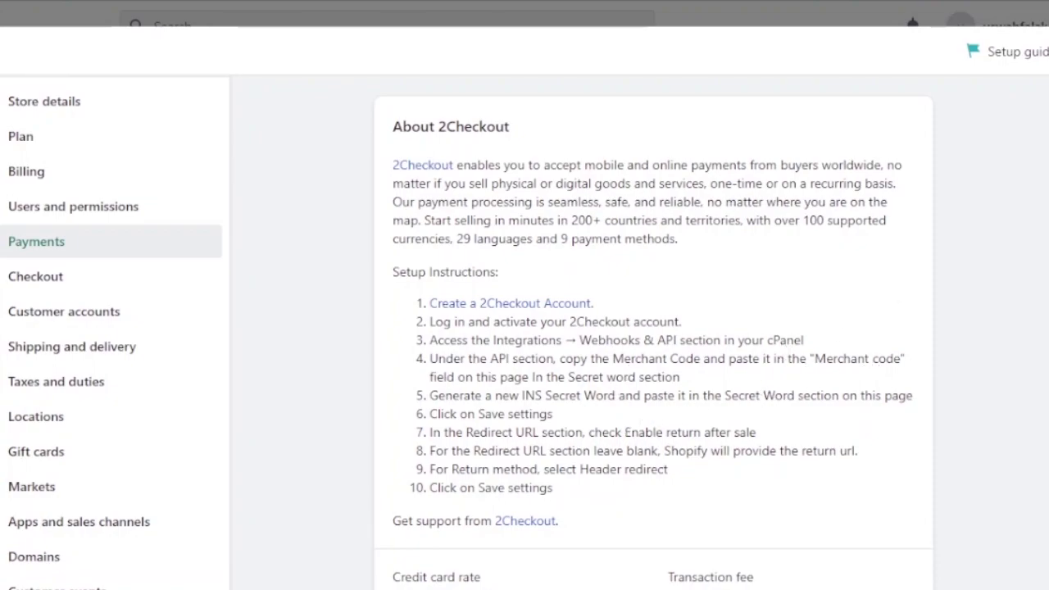
scroll(672, 409, down, 3)
scroll(653, 331, down, 1)
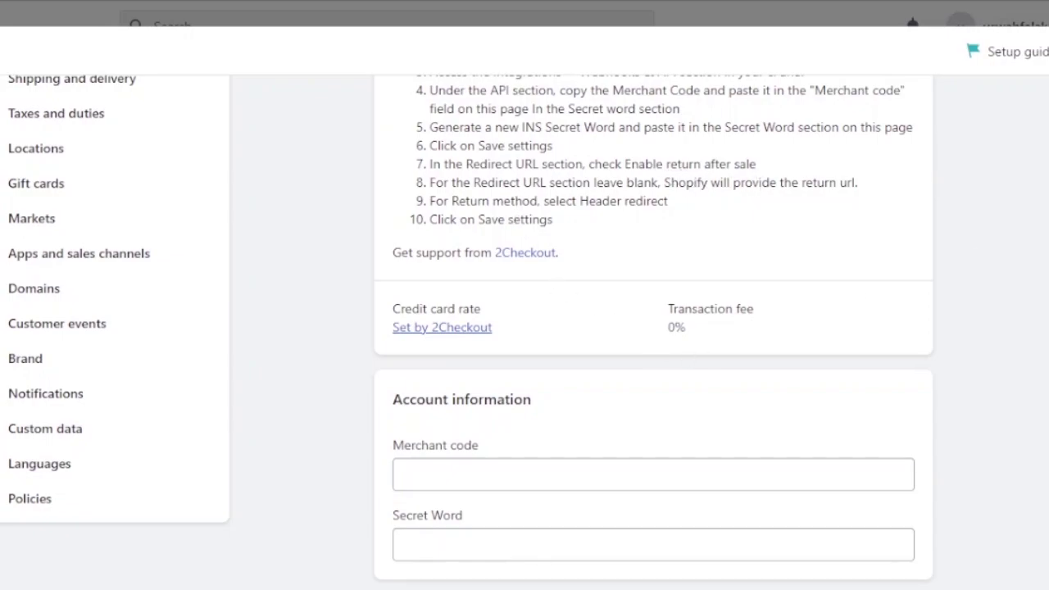
scroll(588, 305, down, 4)
scroll(654, 328, down, 4)
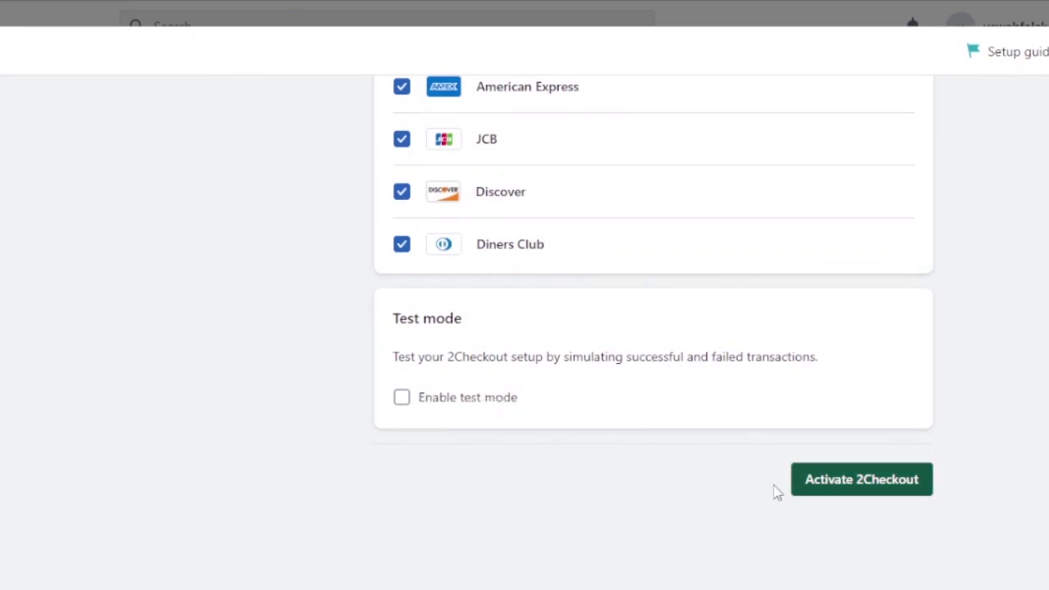
Step: Attempt to activate 2Checkout with the Merchant code and Secret Word still empty
click(857, 495)
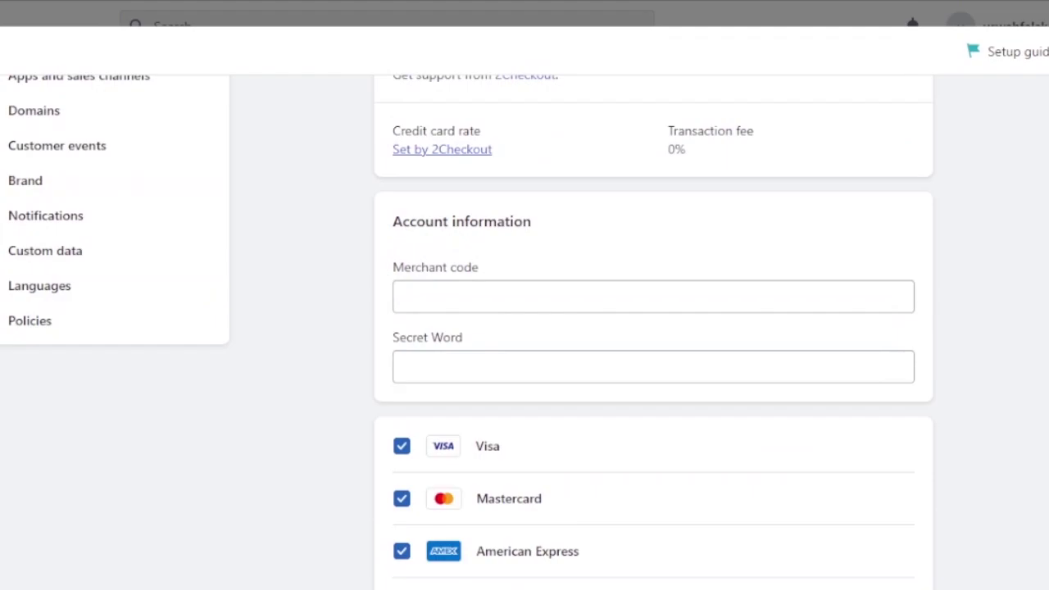
scroll(517, 571, up, 4)
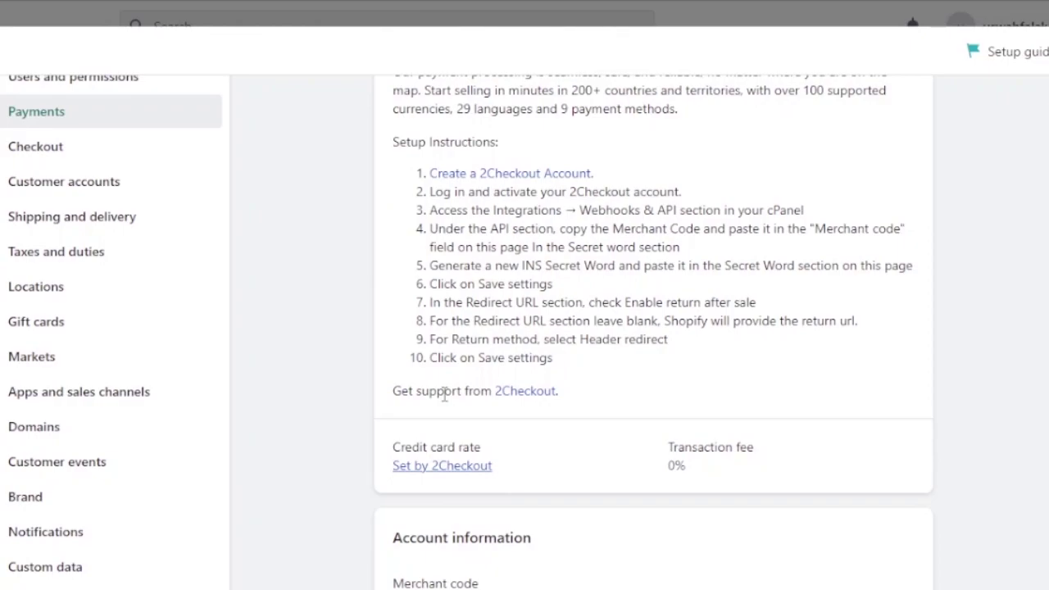
scroll(974, 269, down, 4)
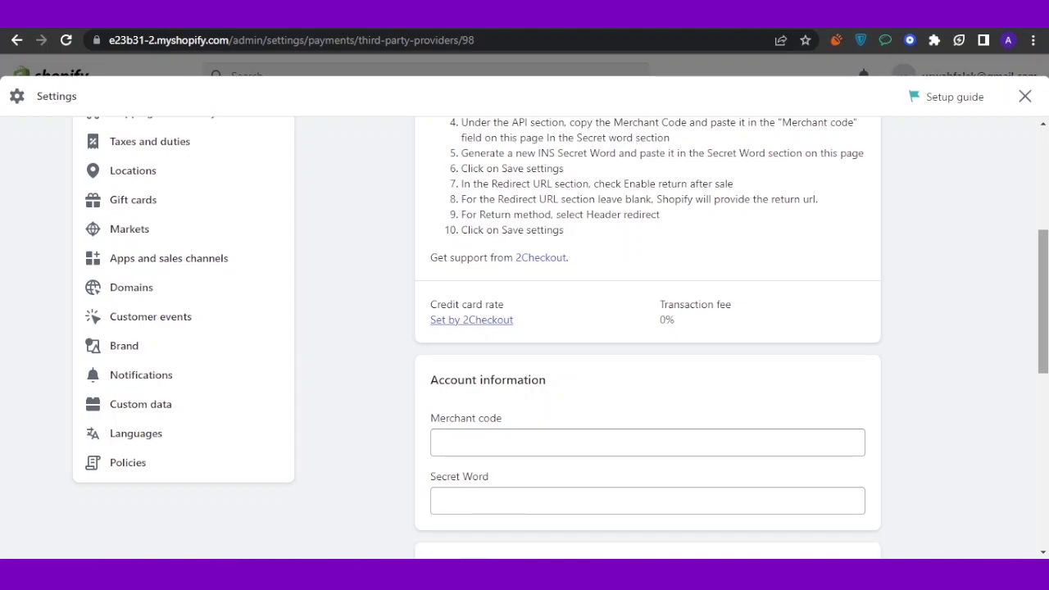
scroll(647, 336, up, 4)
mouse_move(1042, 166)
mouse_down()
mouse_move(1042, 421)
mouse_move(1043, 165)
mouse_up()
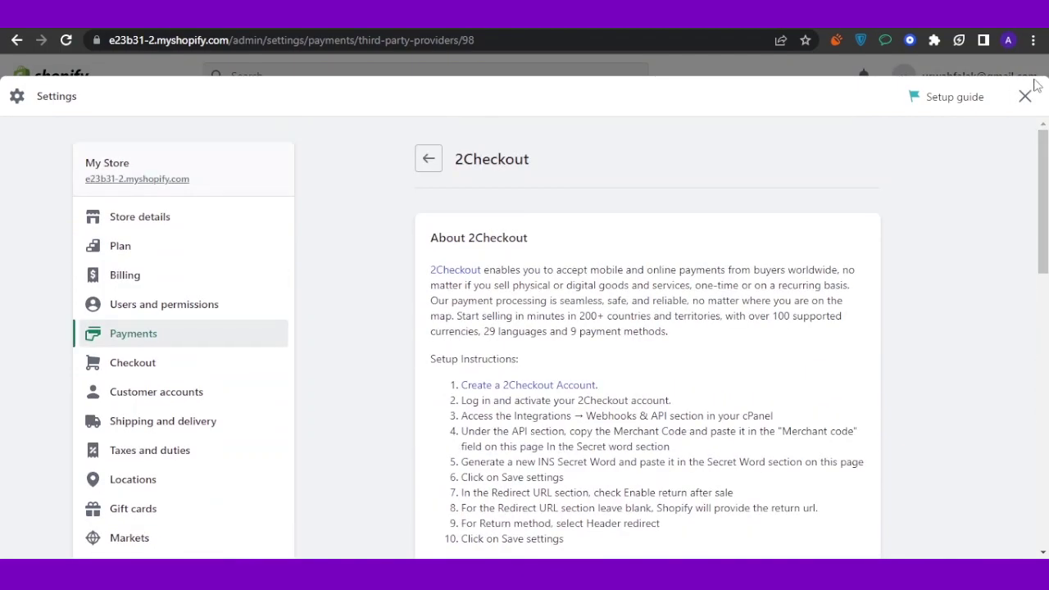